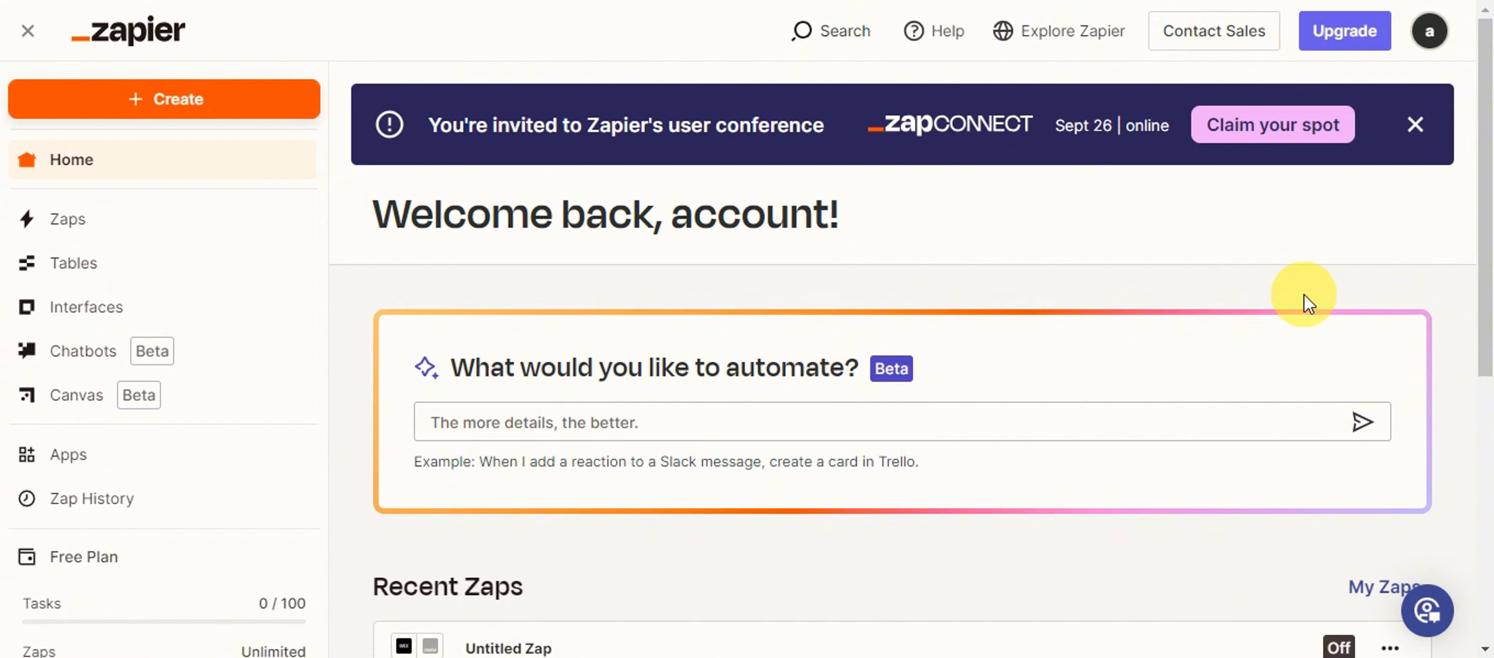
Create a new Zap and dismiss the Learn the basics card on its canvas.
left_click(184, 115)
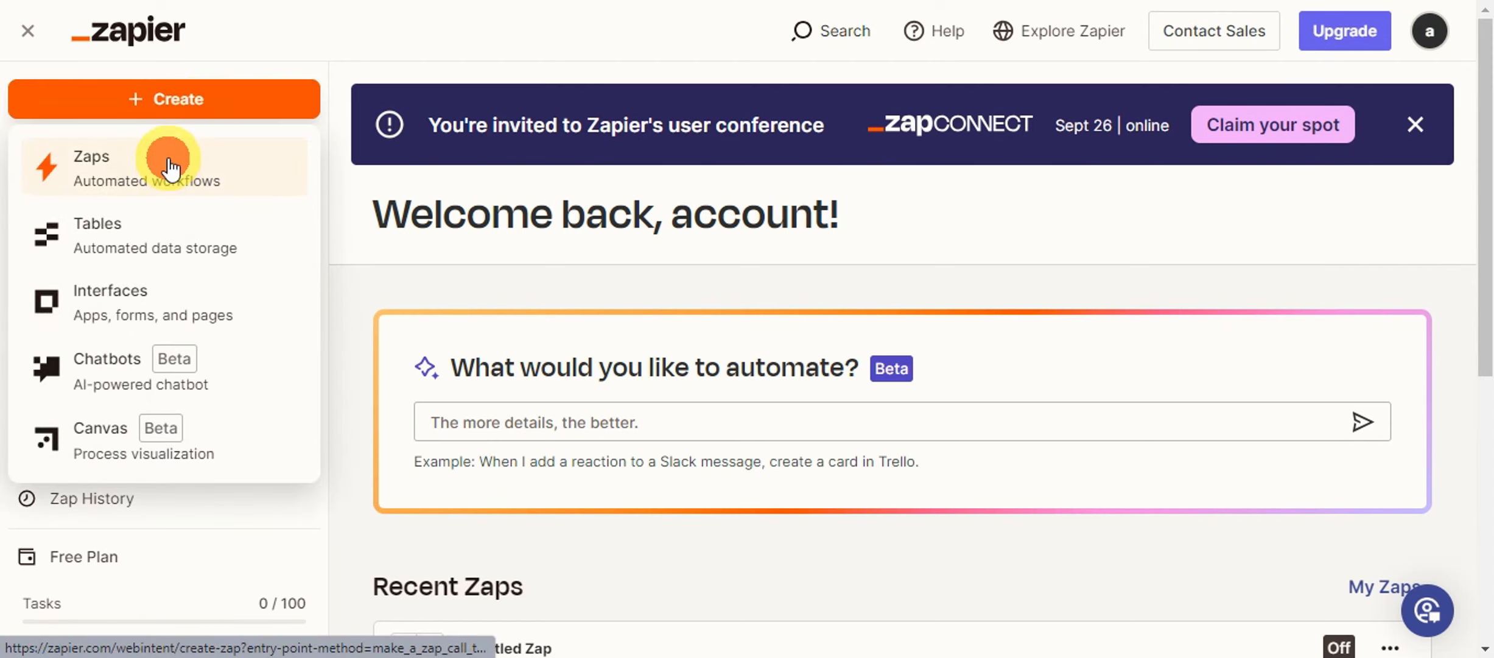
left_click(151, 180)
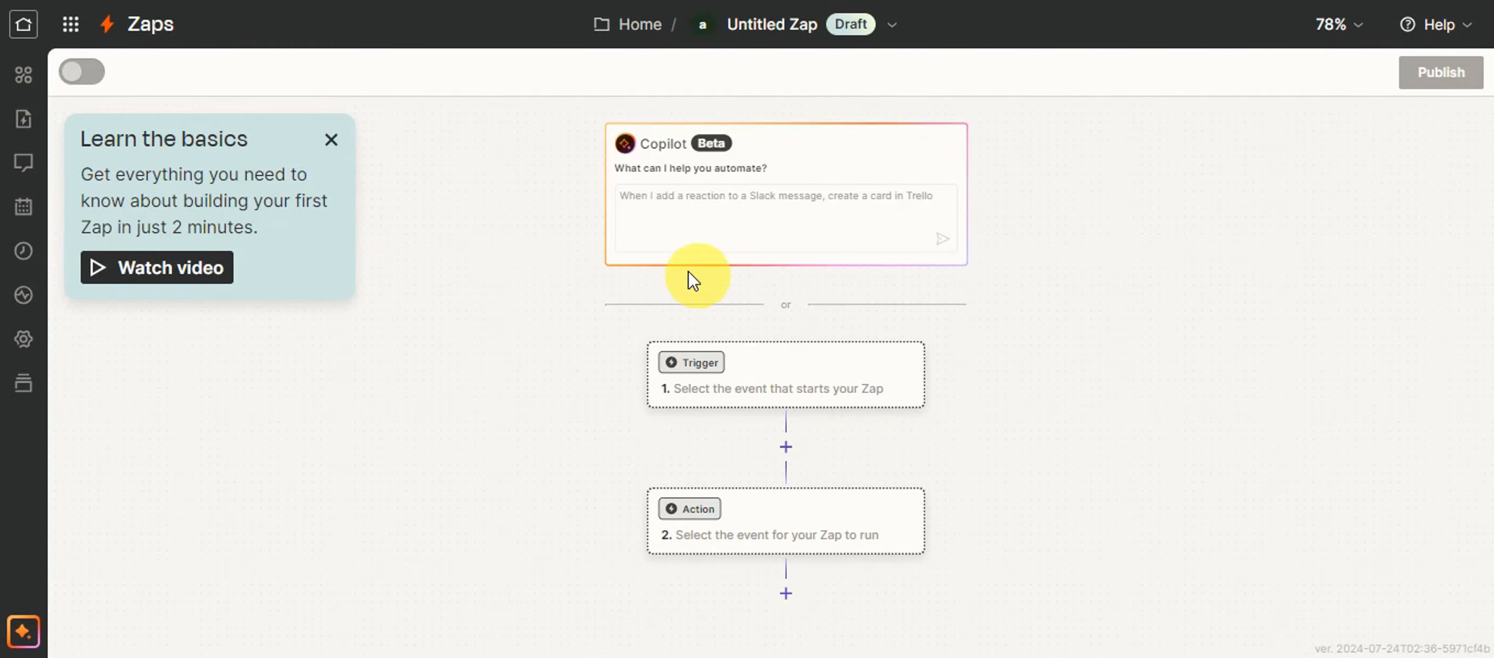
left_click(332, 140)
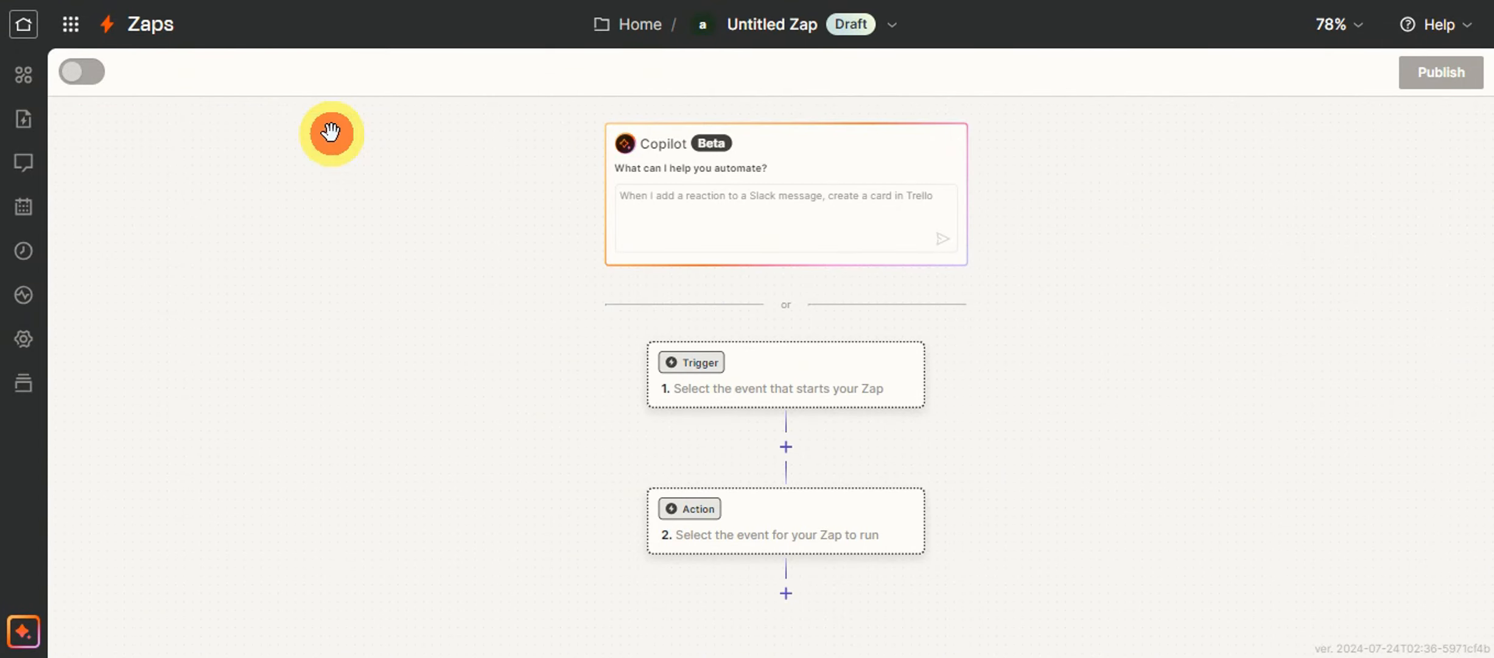
Set Trello as the app for the Zap's trigger.
left_click(763, 381)
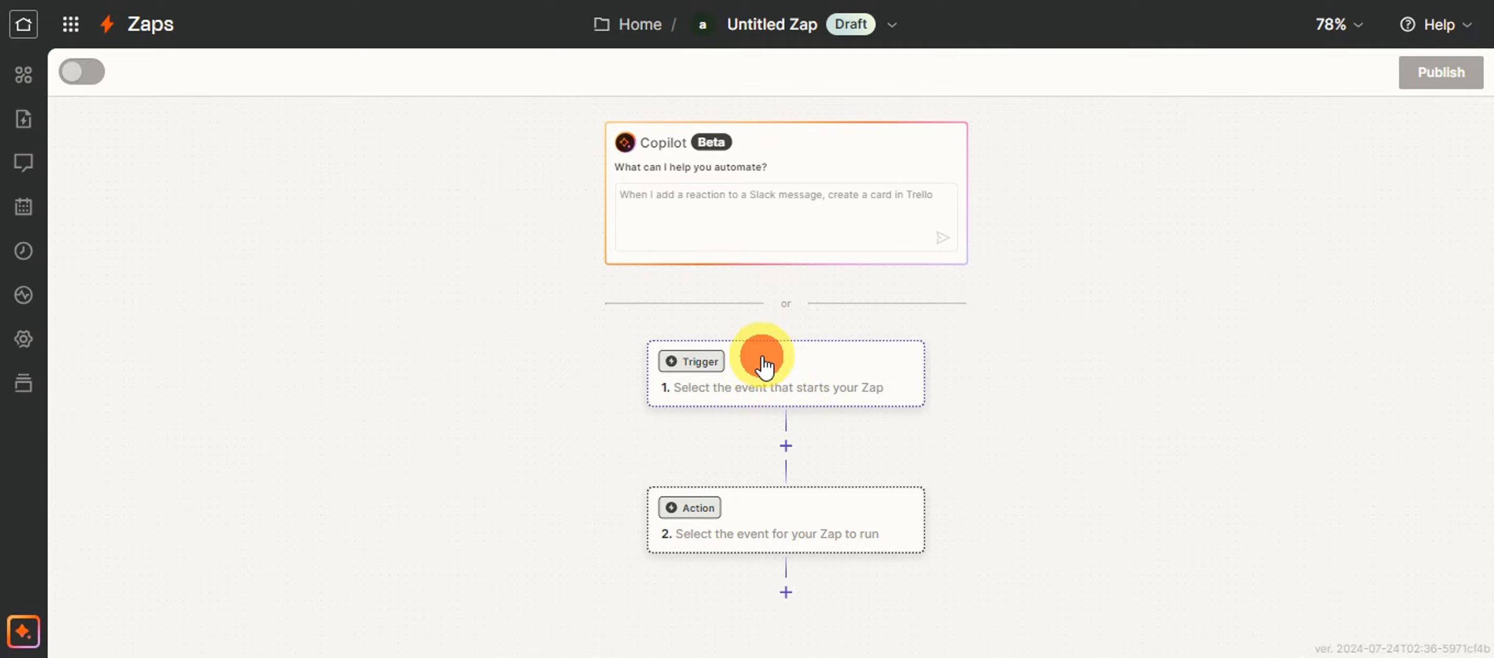
left_click(708, 367)
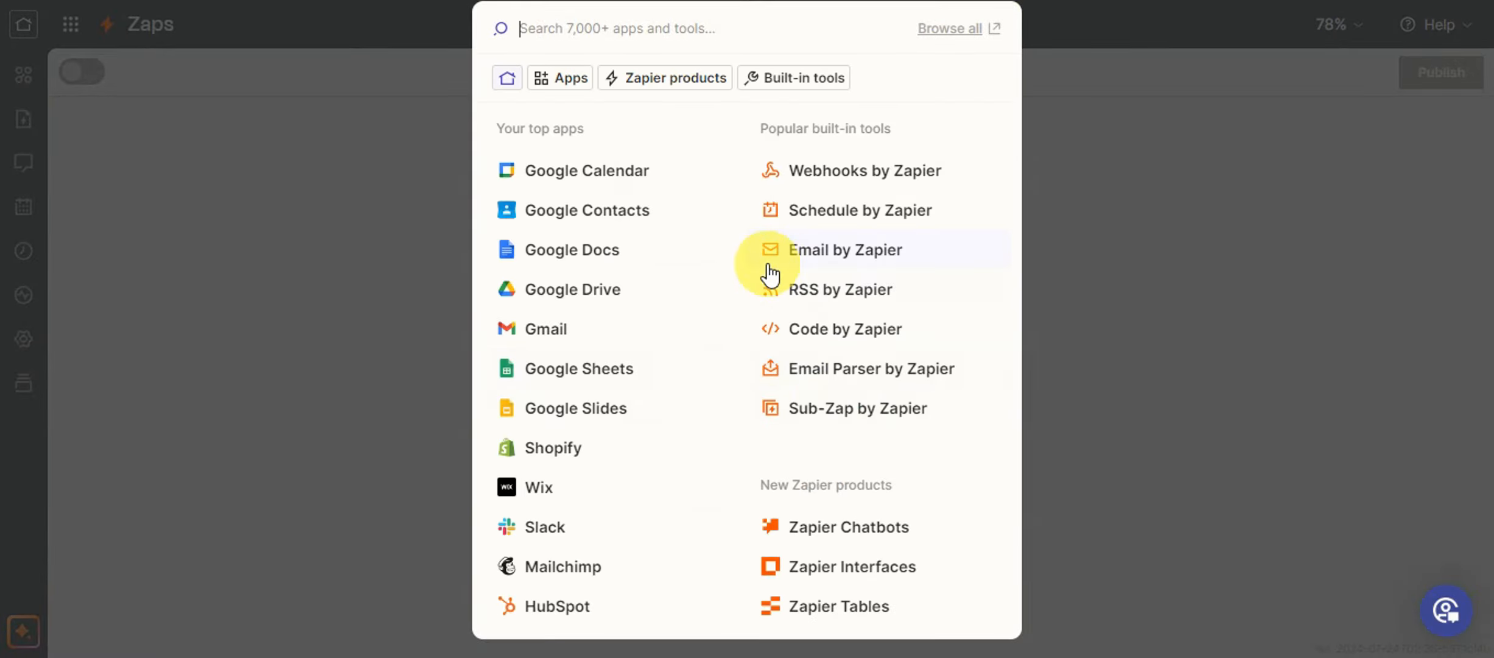
type("tre")
left_click(553, 90)
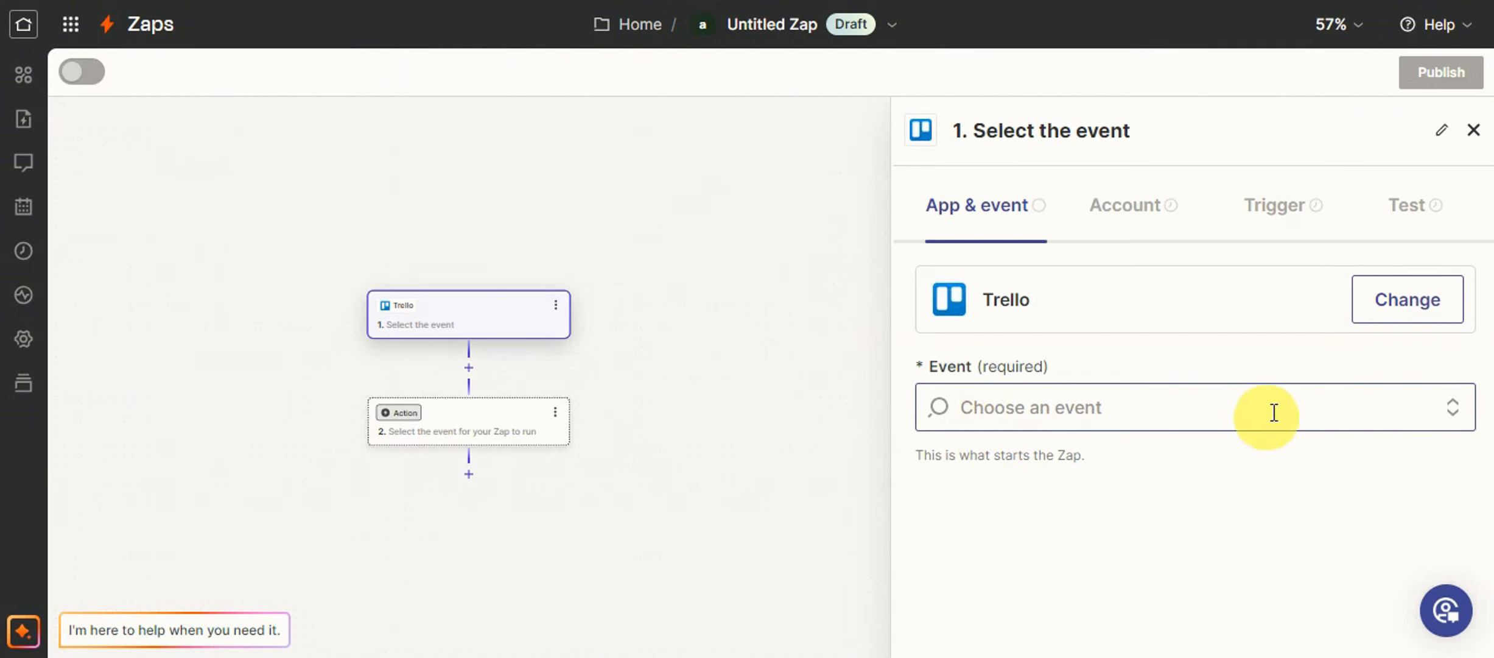
Choose Card Archived as the Trello trigger event and proceed to the account setup.
left_click(1274, 409)
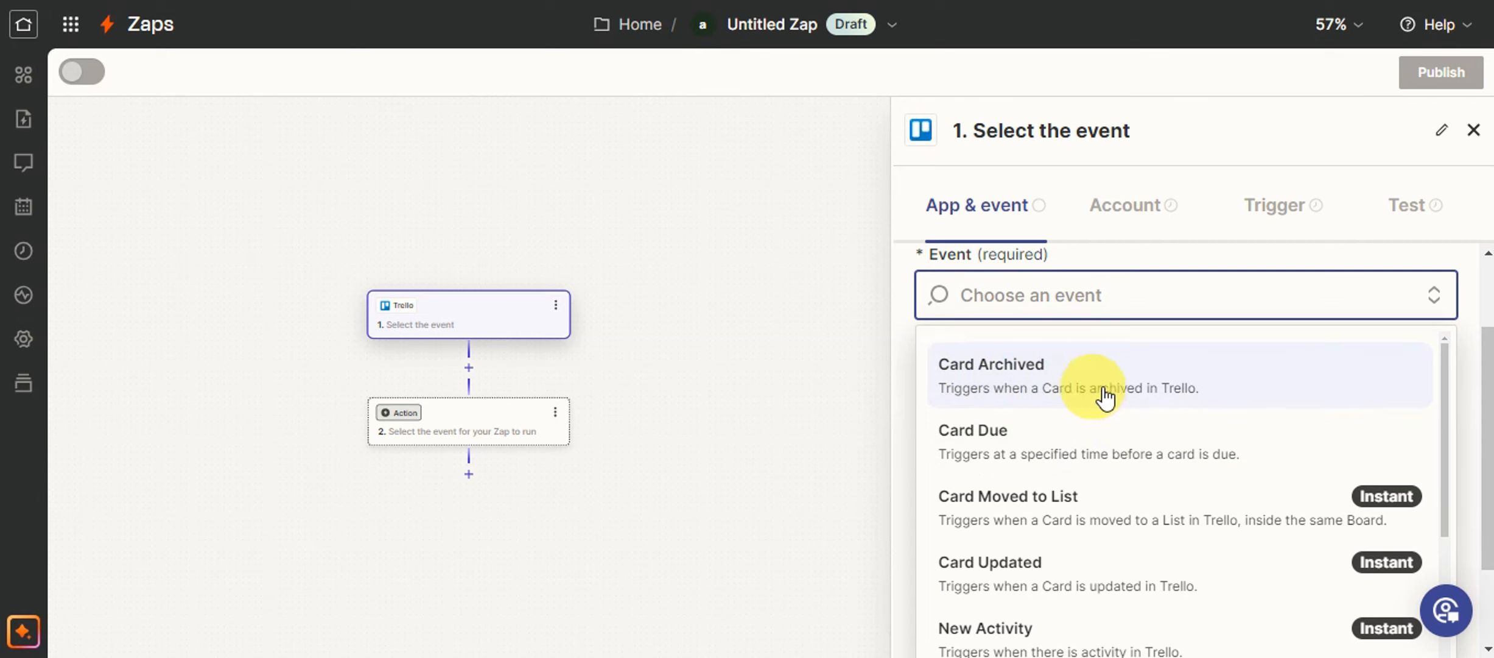
scroll(1147, 426, "down", 2)
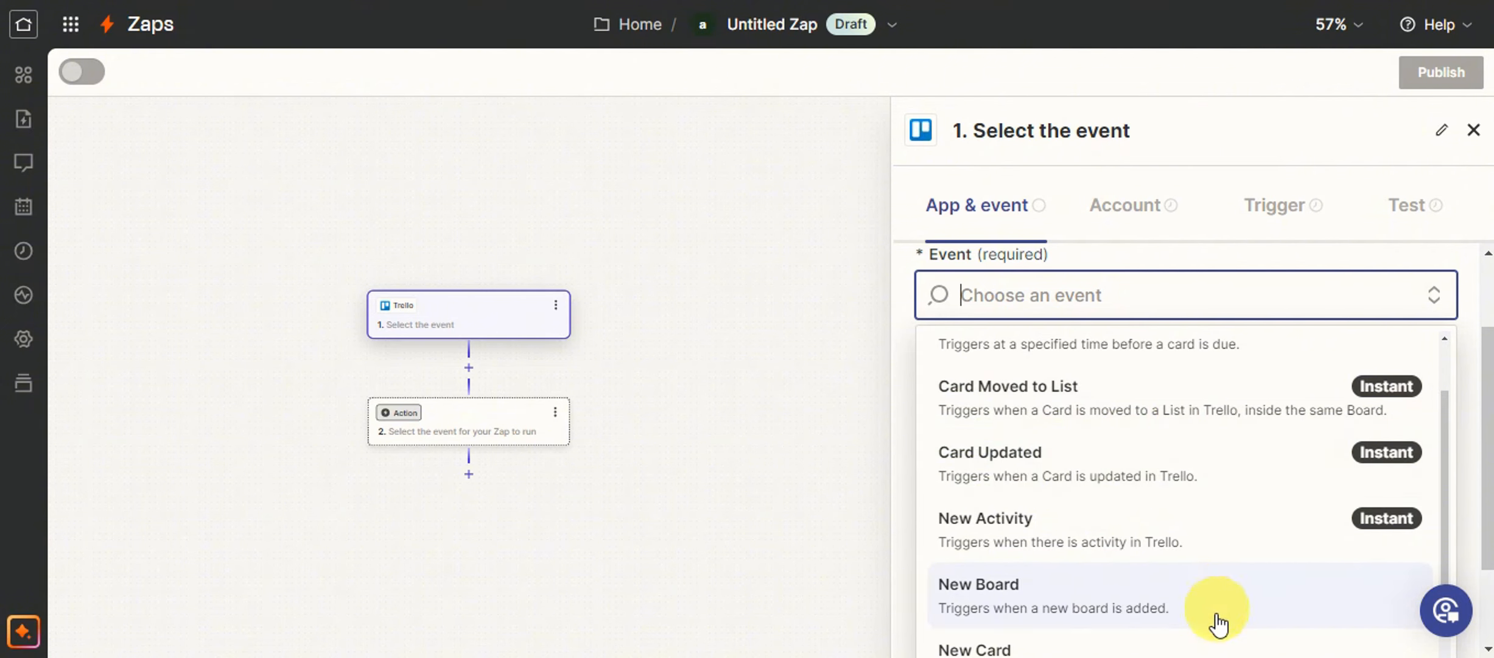
scroll(1172, 499, "up", 2)
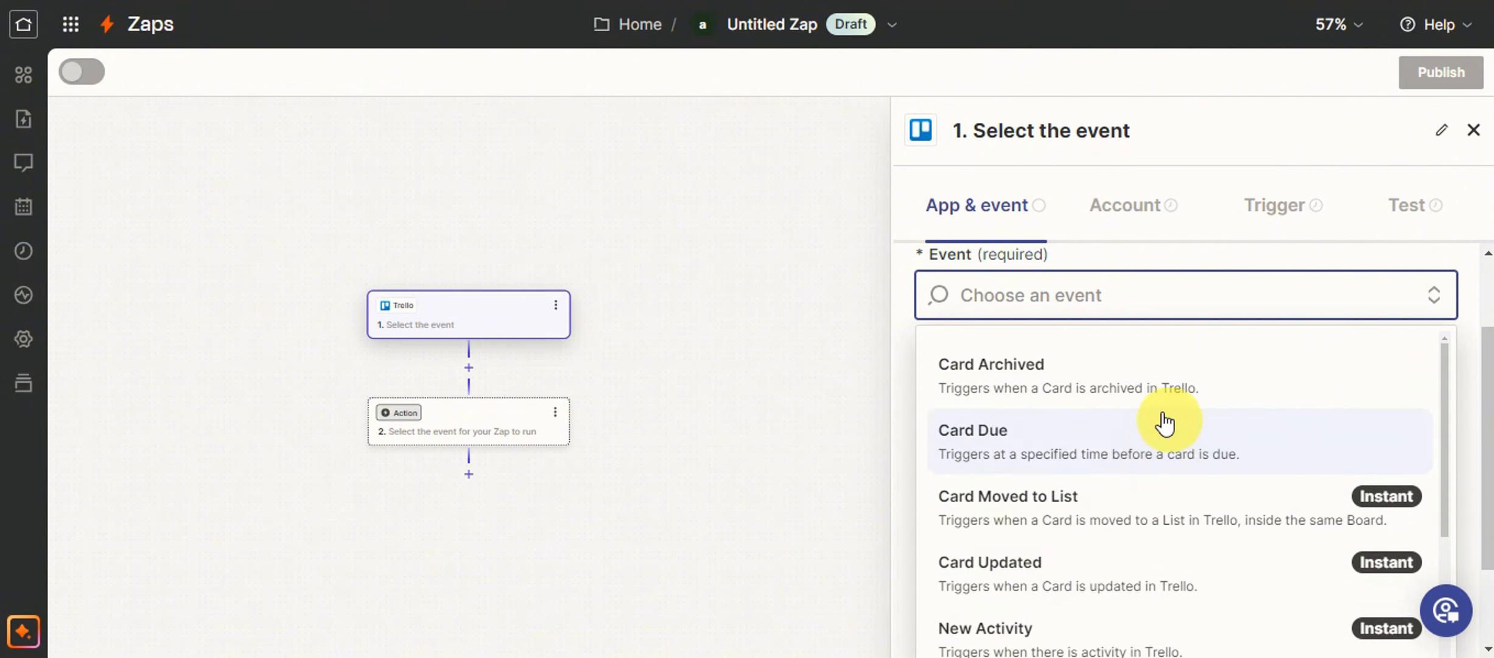
left_click(1125, 385)
left_click(991, 611)
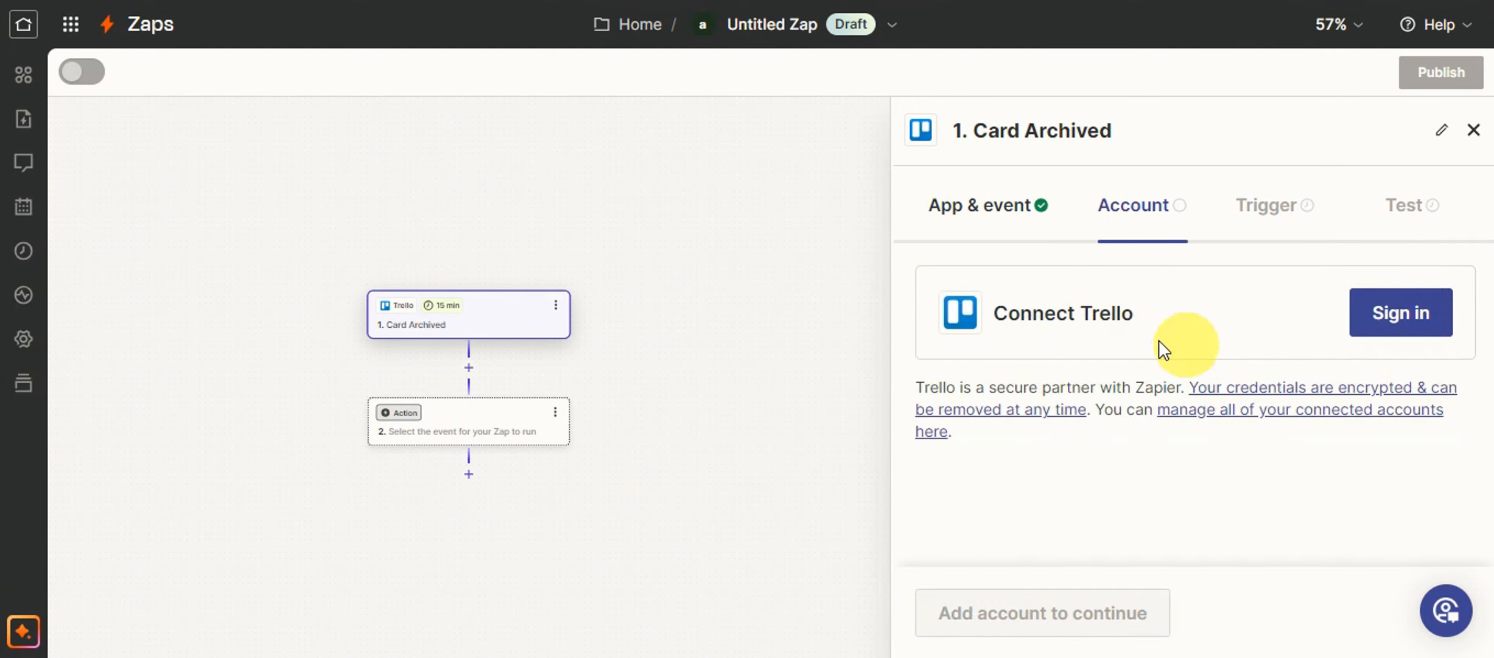
Connect the Trello account by allowing Zapier access, and continue to the trigger settings.
left_click(1403, 323)
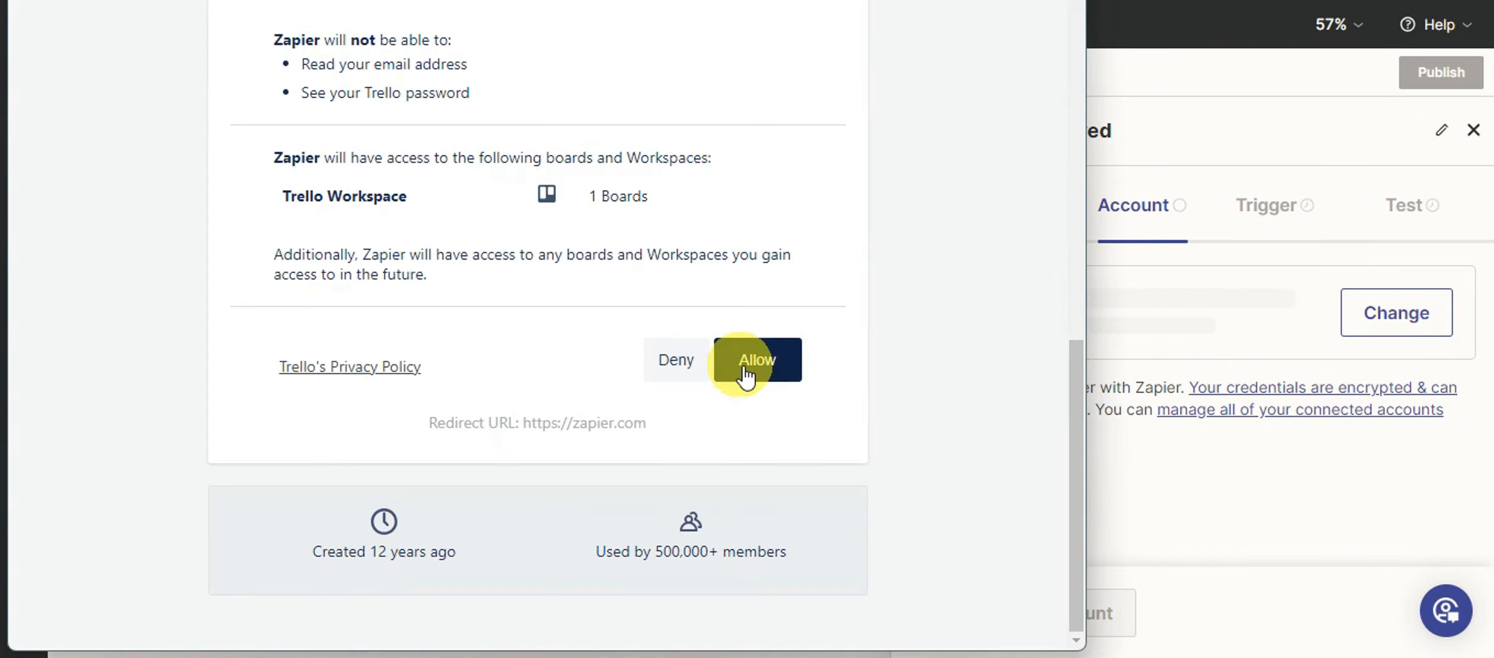
left_click(747, 378)
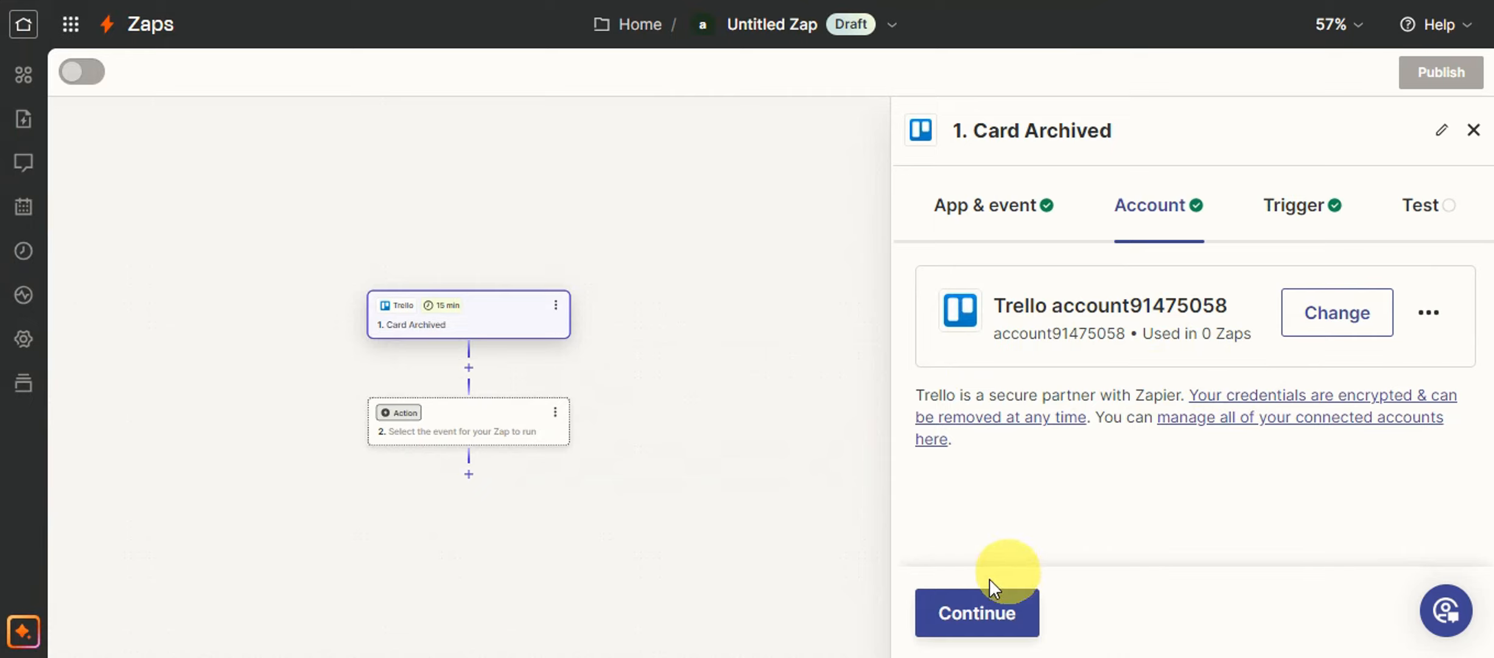
left_click(986, 599)
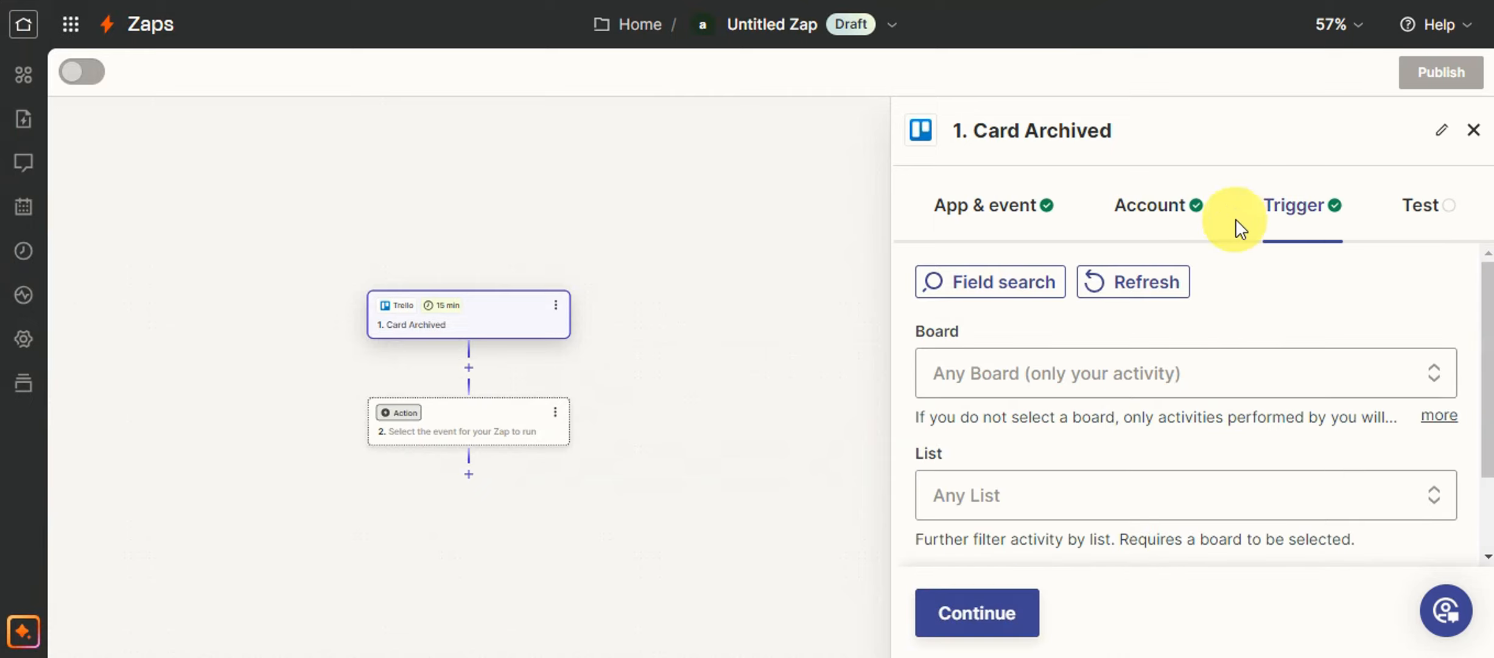
Limit the Card Archived trigger to the board My Board and its To Do list.
left_click(1013, 374)
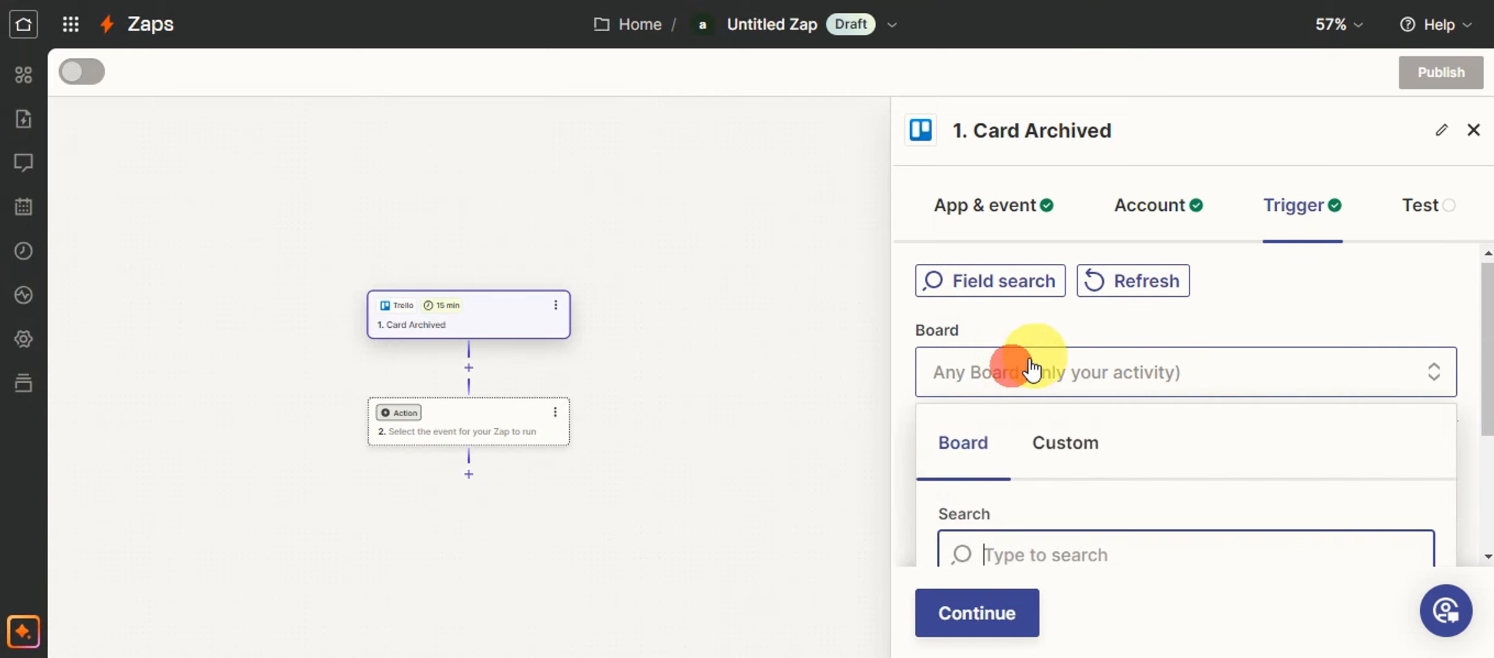
scroll(1037, 370, "down", 5)
left_click(1033, 433)
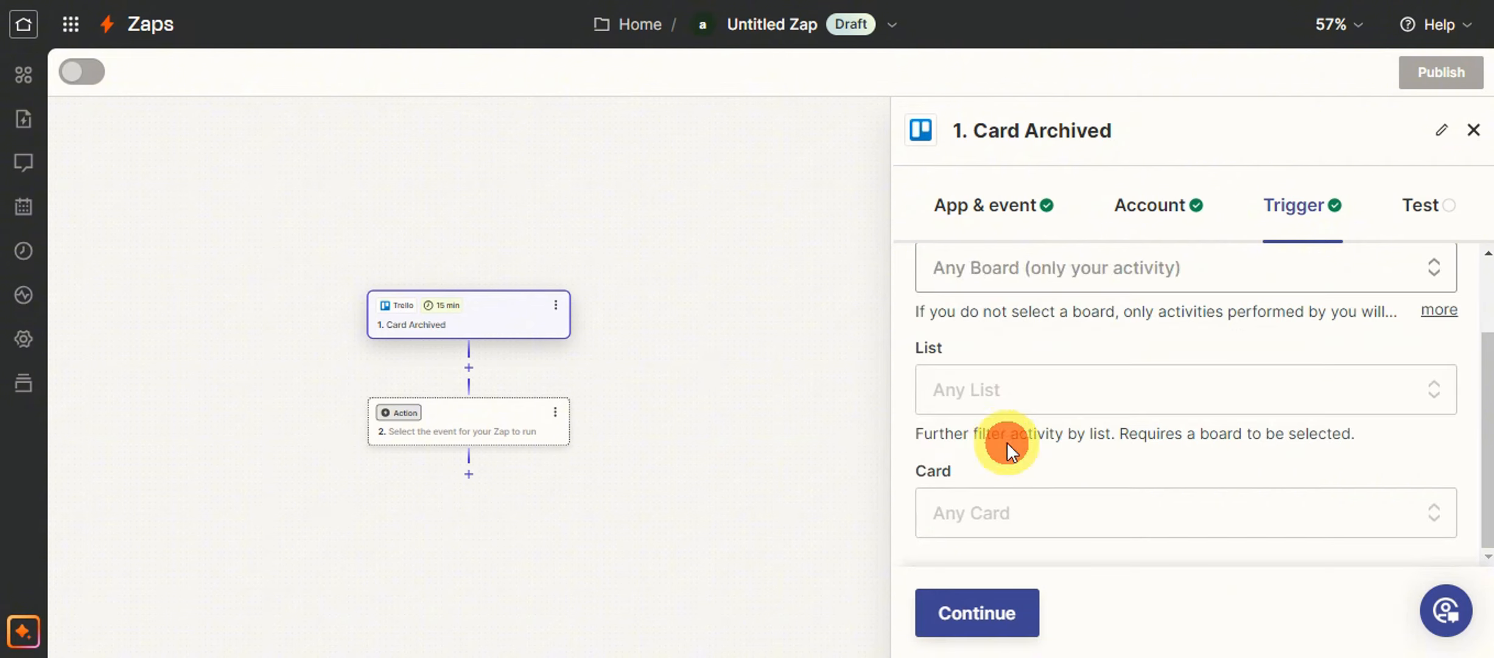
left_click(1008, 390)
scroll(1041, 467, "down", 5)
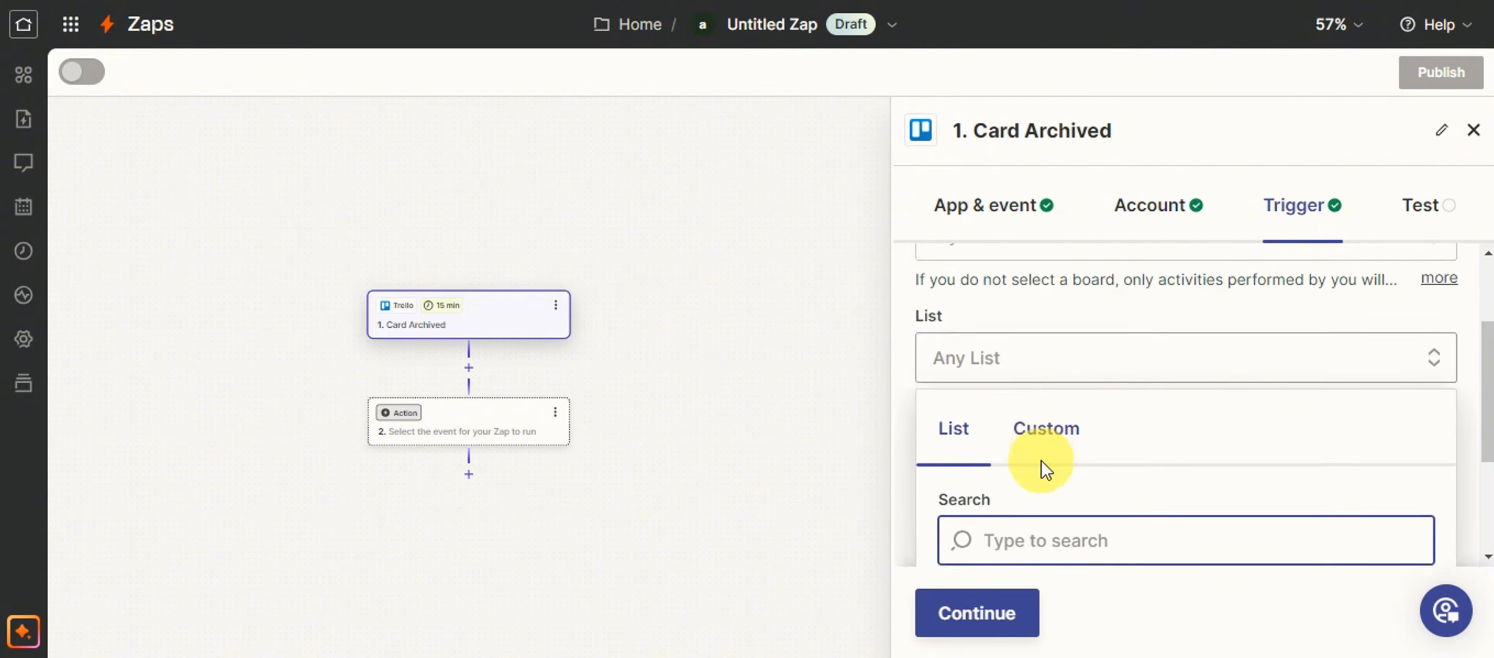
left_click(1029, 527)
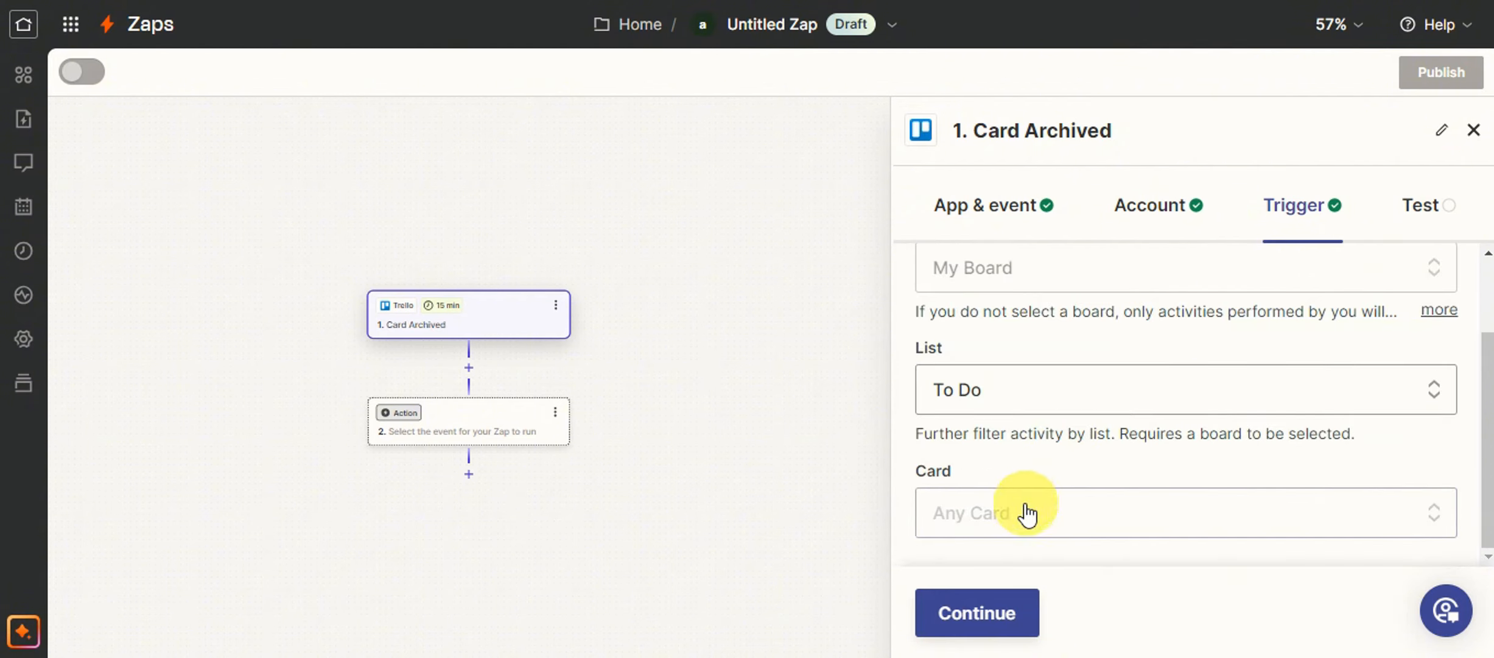
Set the trigger's card to card 1 and proceed to the trigger's test stage.
left_click(1026, 512)
scroll(1040, 434, "down", 4)
left_click(1041, 405)
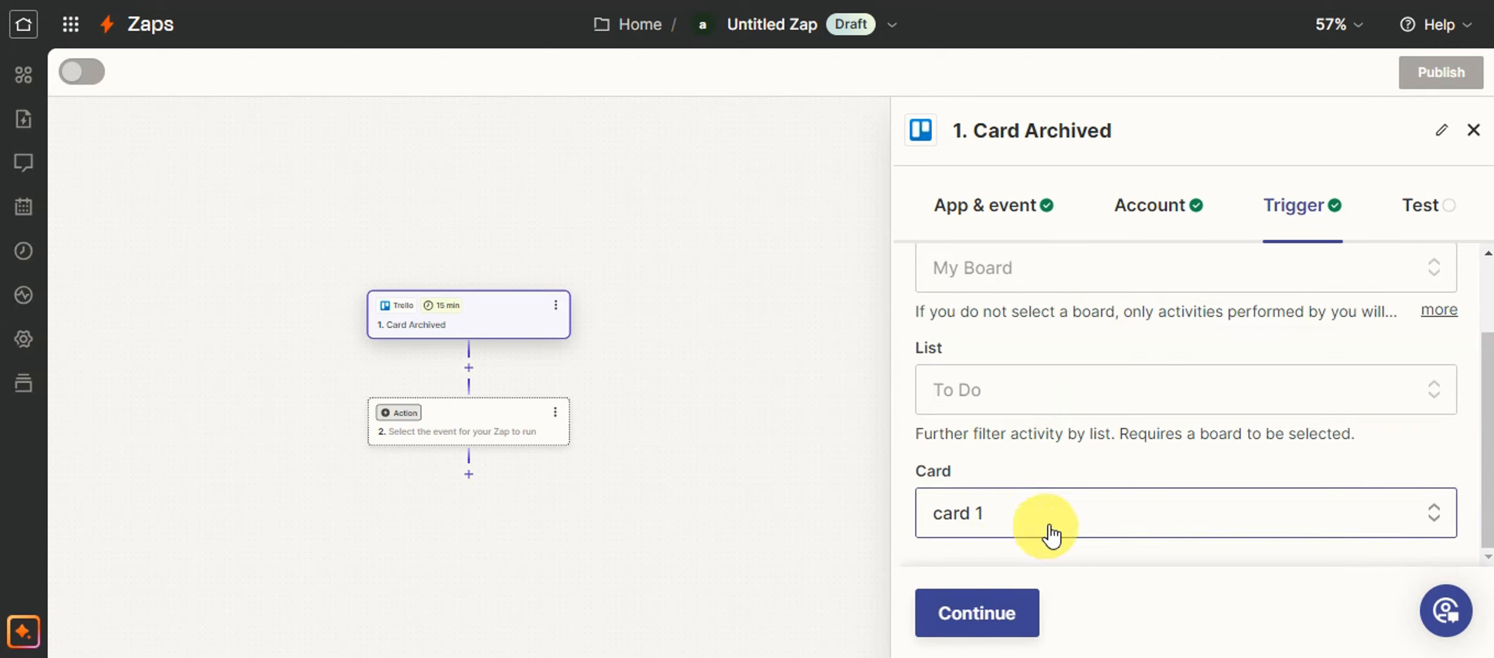
left_click(992, 606)
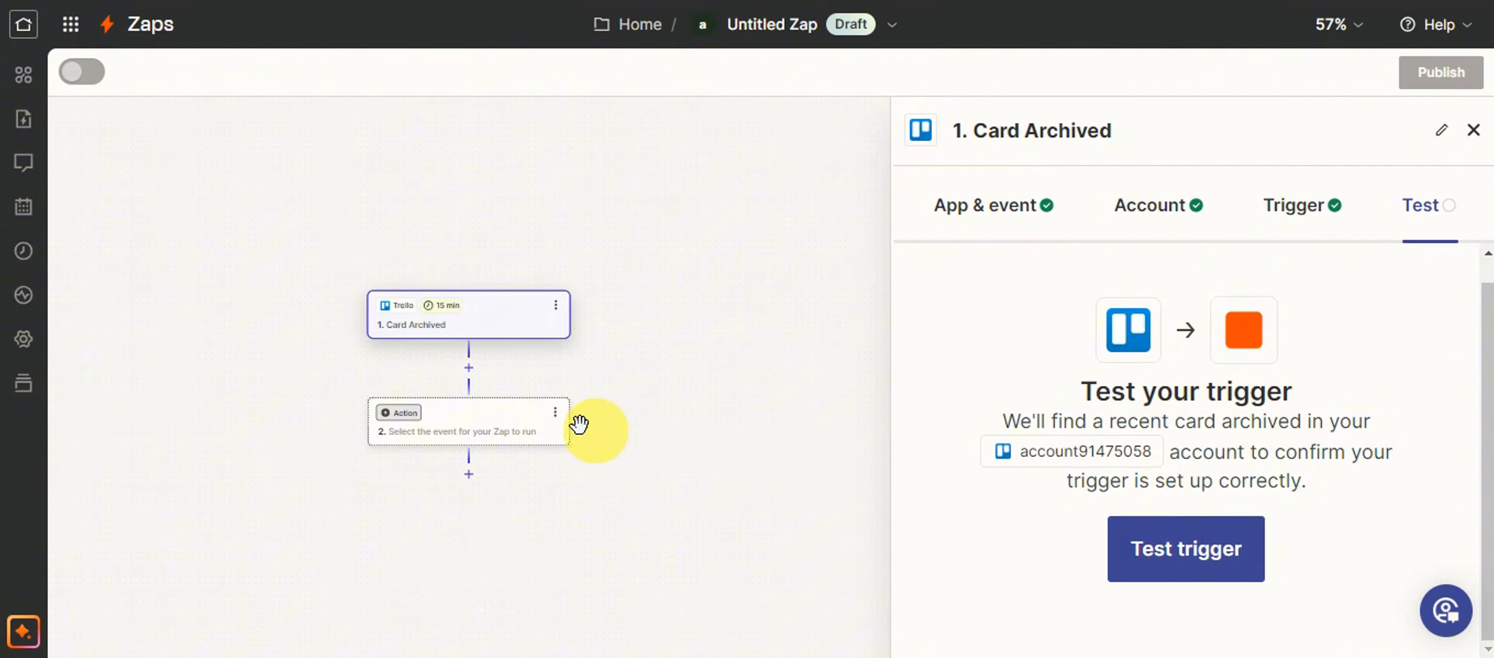
Leave the trigger untested and set Slack as the app for the Zap's action.
scroll(482, 389, "down", 2)
scroll(499, 336, "up", 1)
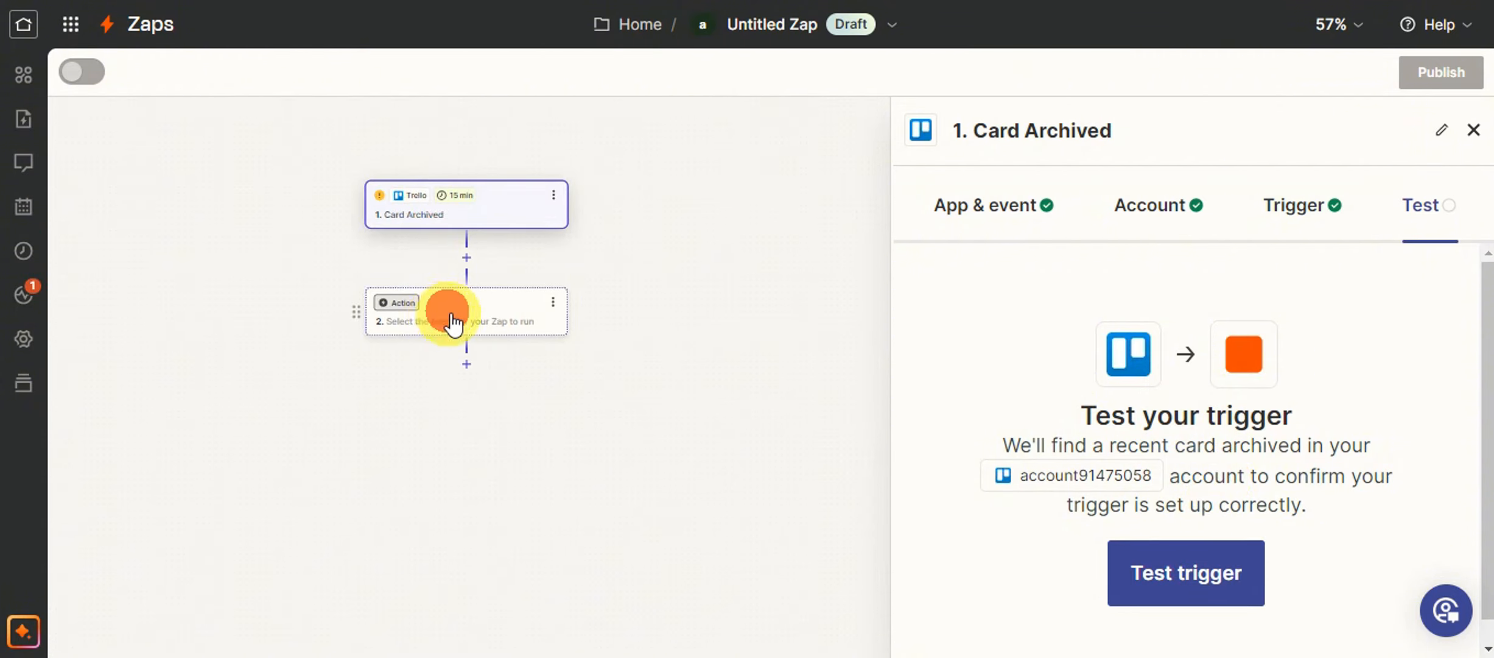
left_click(406, 315)
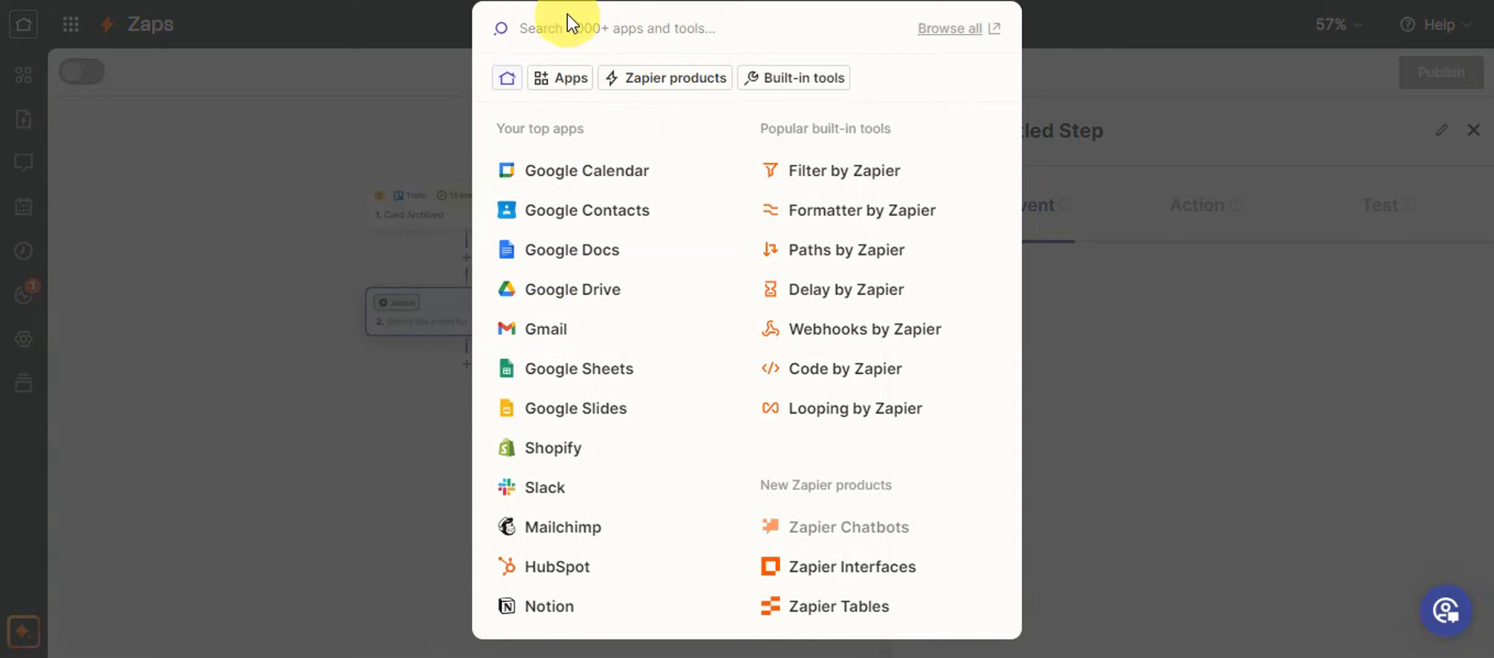
left_click(580, 28)
type("sla")
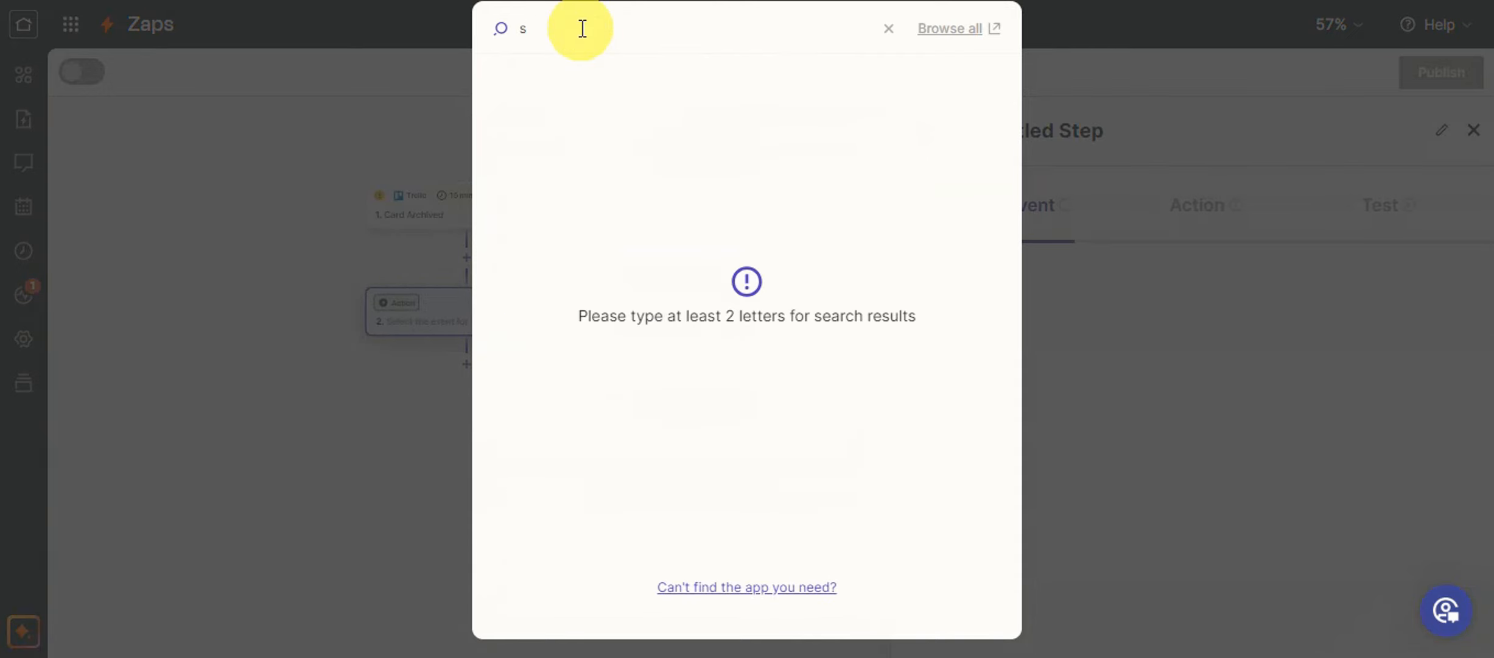
left_click(544, 76)
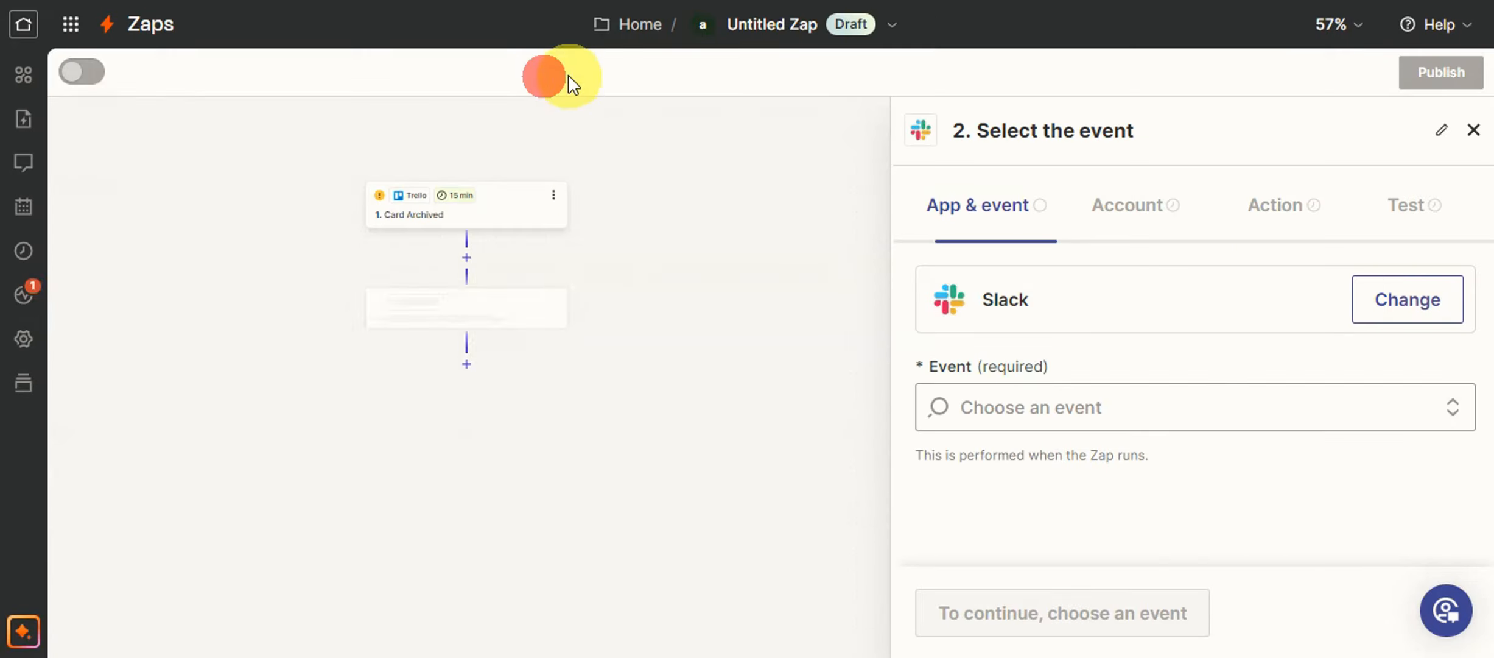
Choose Send Direct Message as the Slack action event and proceed to the account setup.
left_click(1011, 407)
scroll(1010, 405, "down", 4)
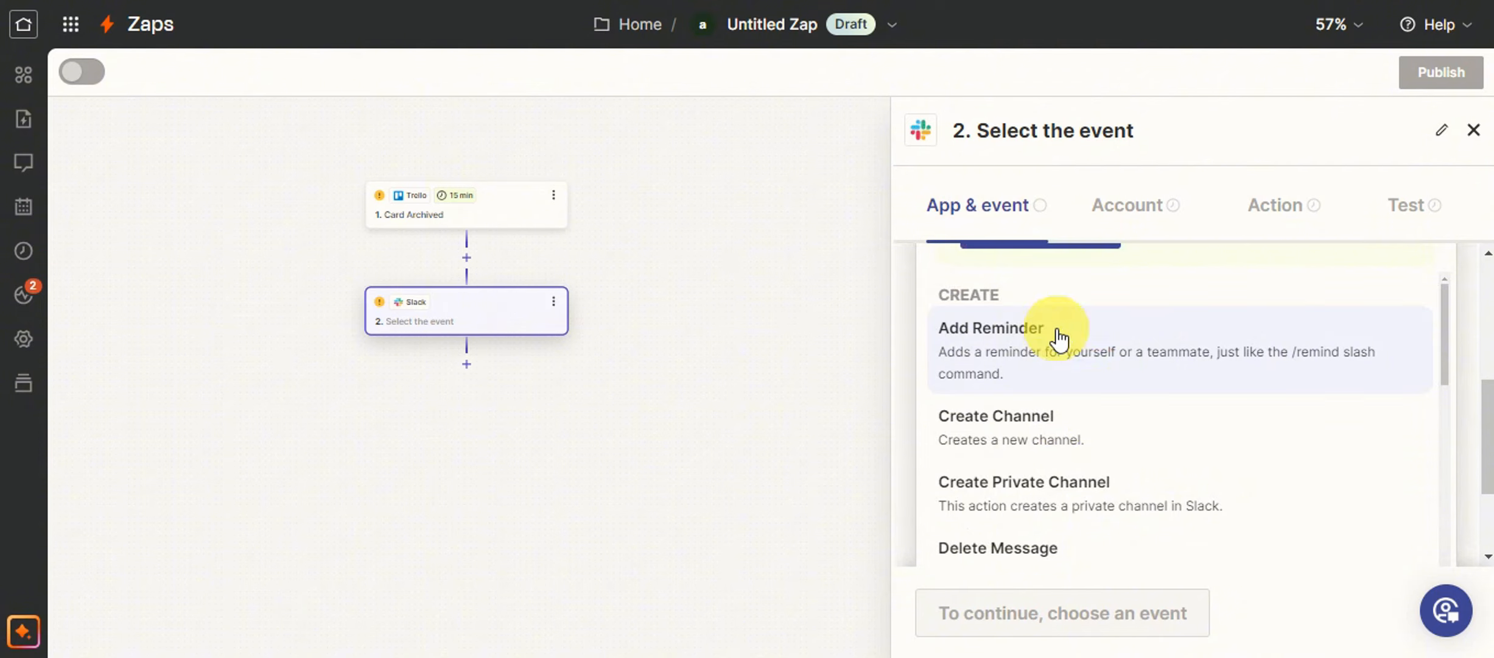
scroll(1078, 368, "down", 2)
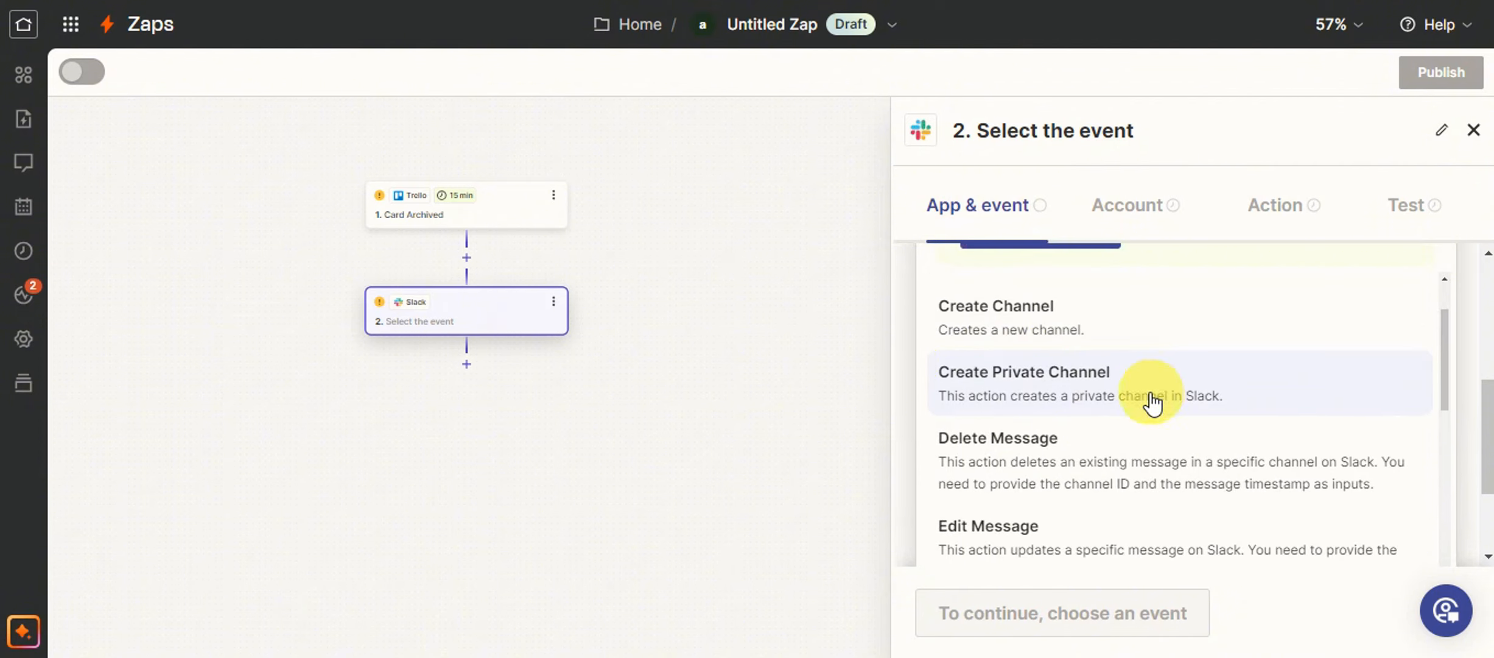
scroll(979, 310, "down", 2)
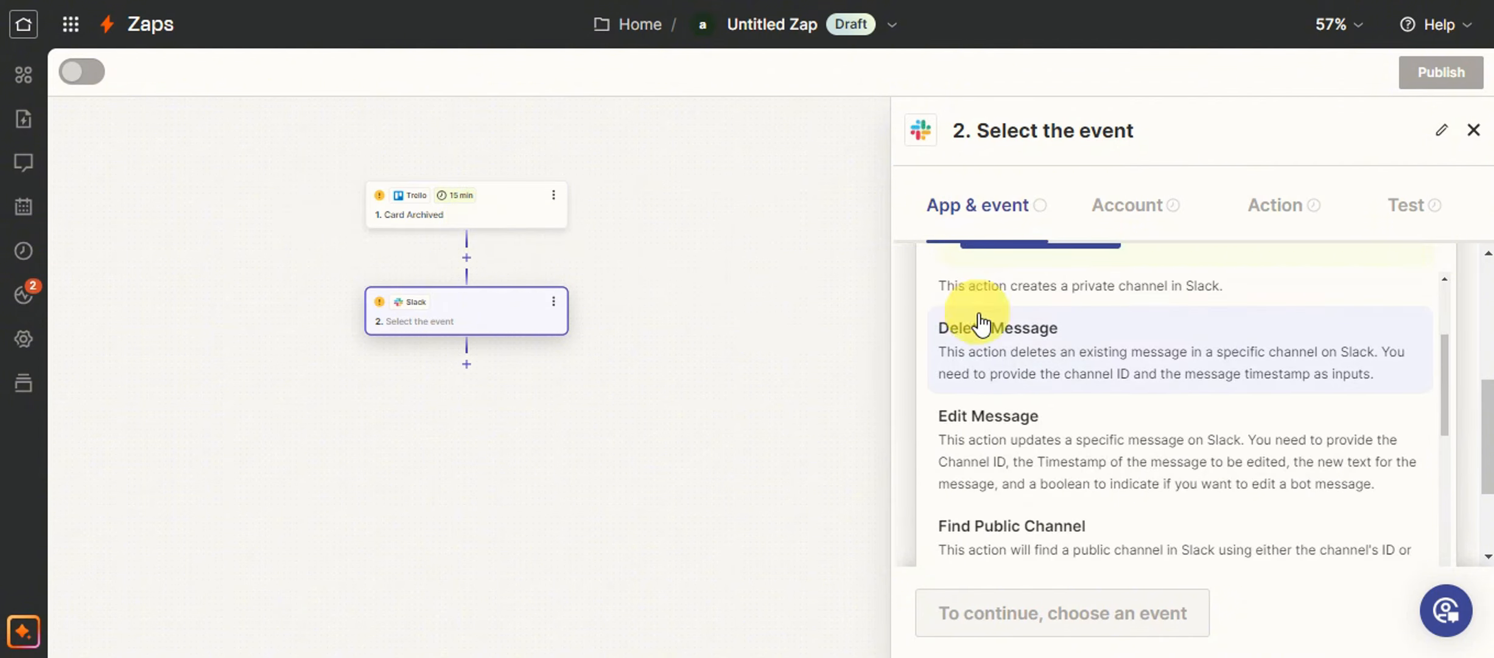
scroll(1077, 374, "down", 8)
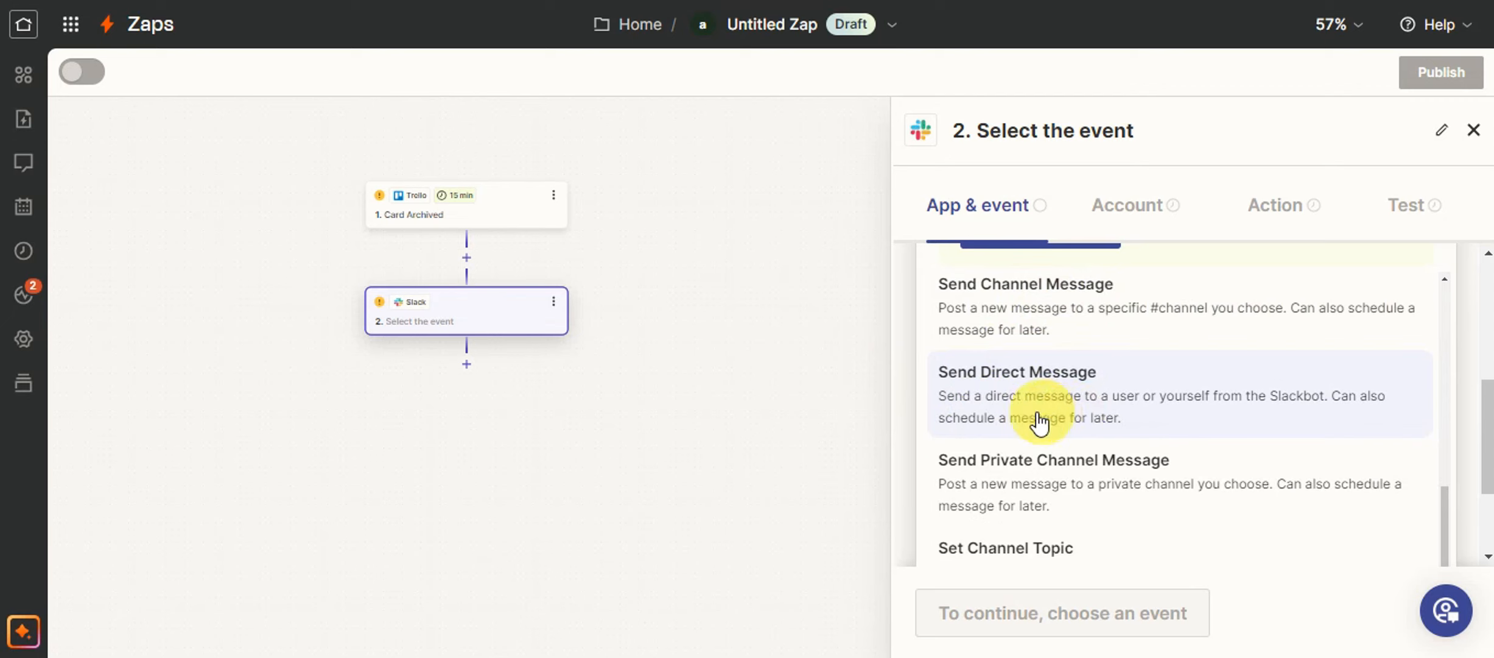
left_click(1040, 399)
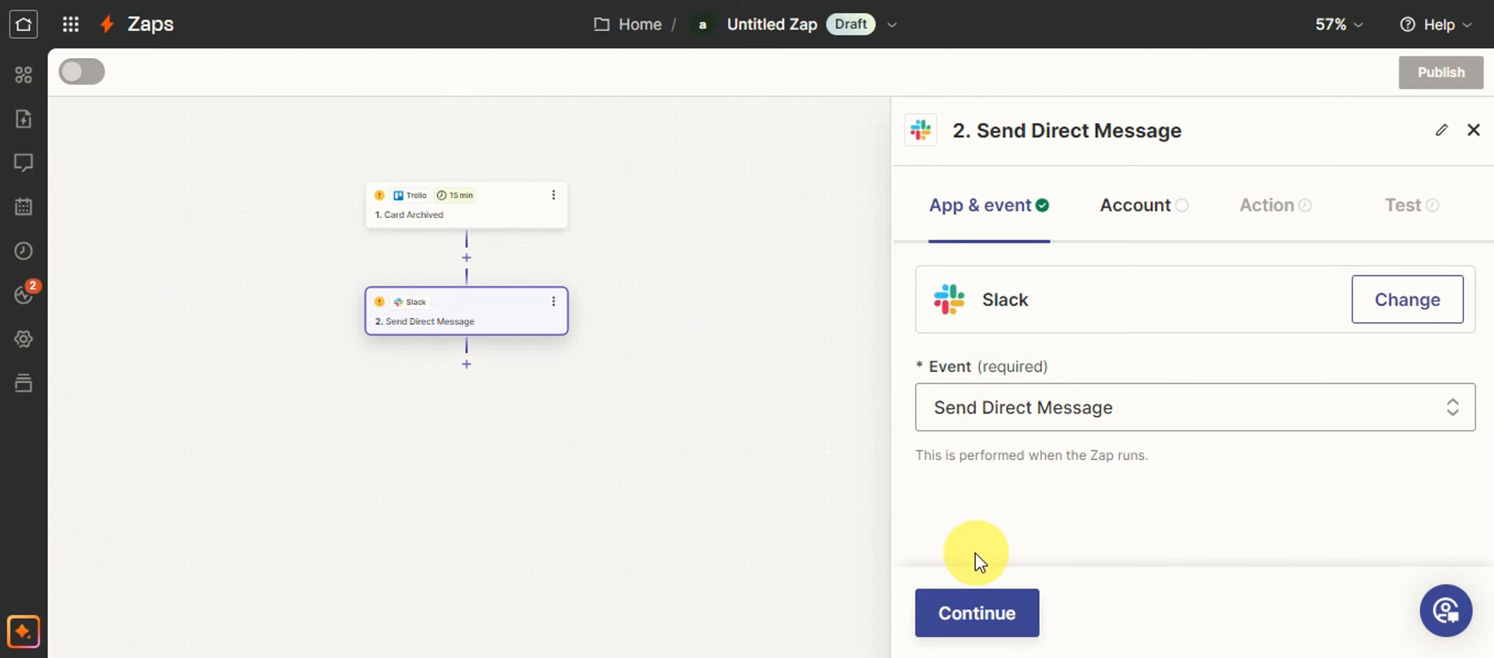
left_click(968, 614)
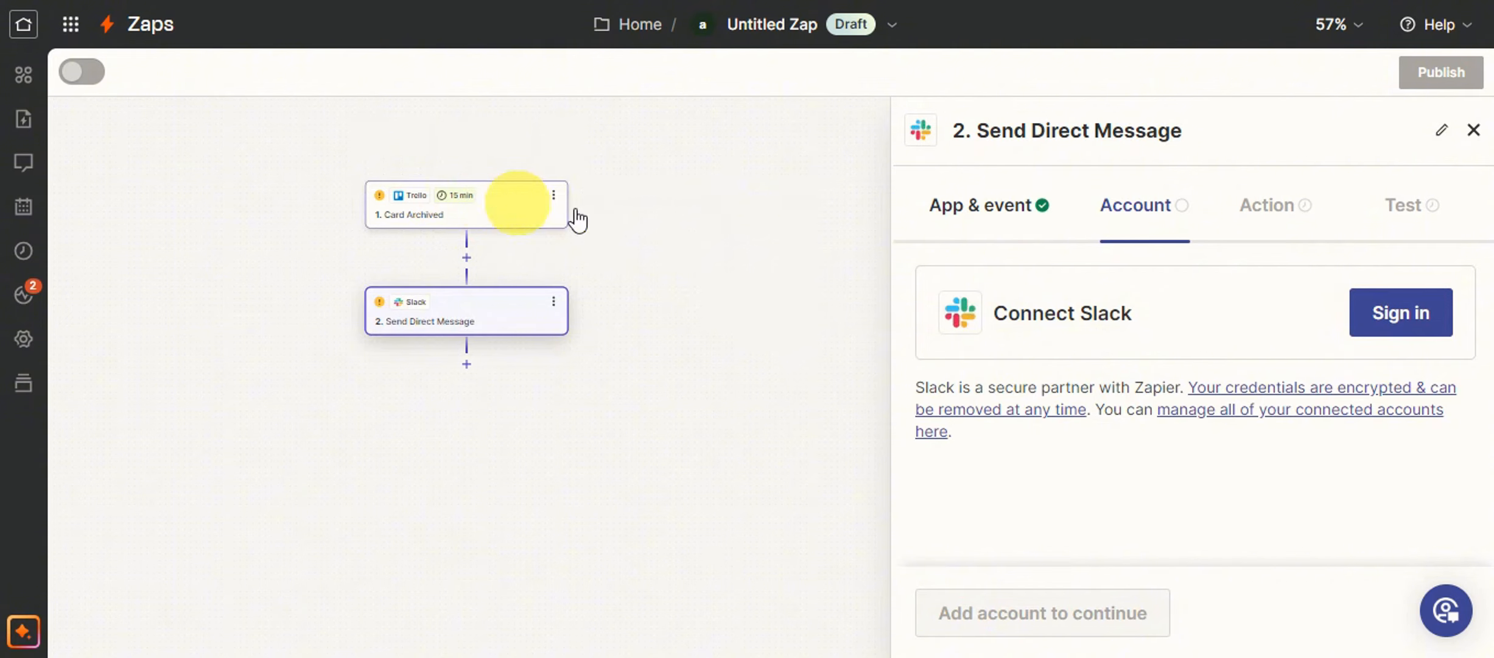
Connect the Slack account by allowing Zapier access to the test workspace, and continue to the action settings.
left_click(1382, 320)
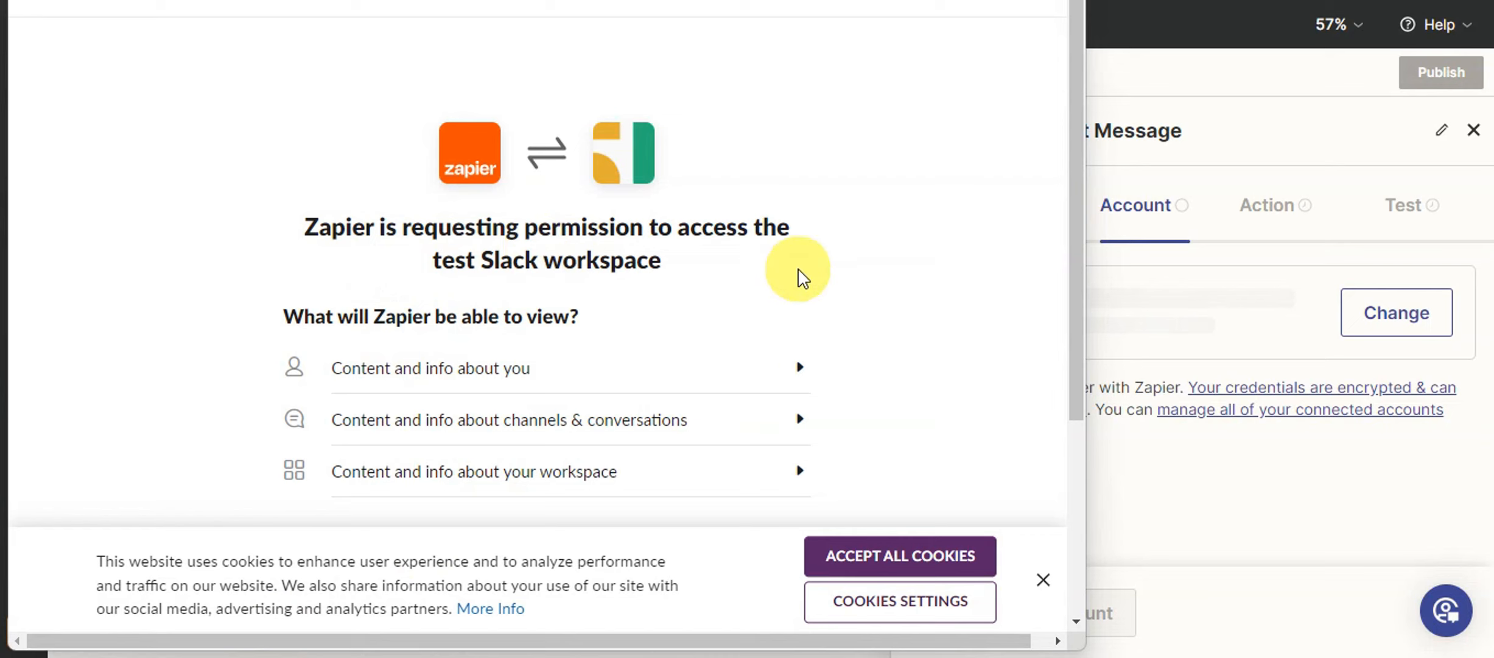
scroll(727, 290, "down", 5)
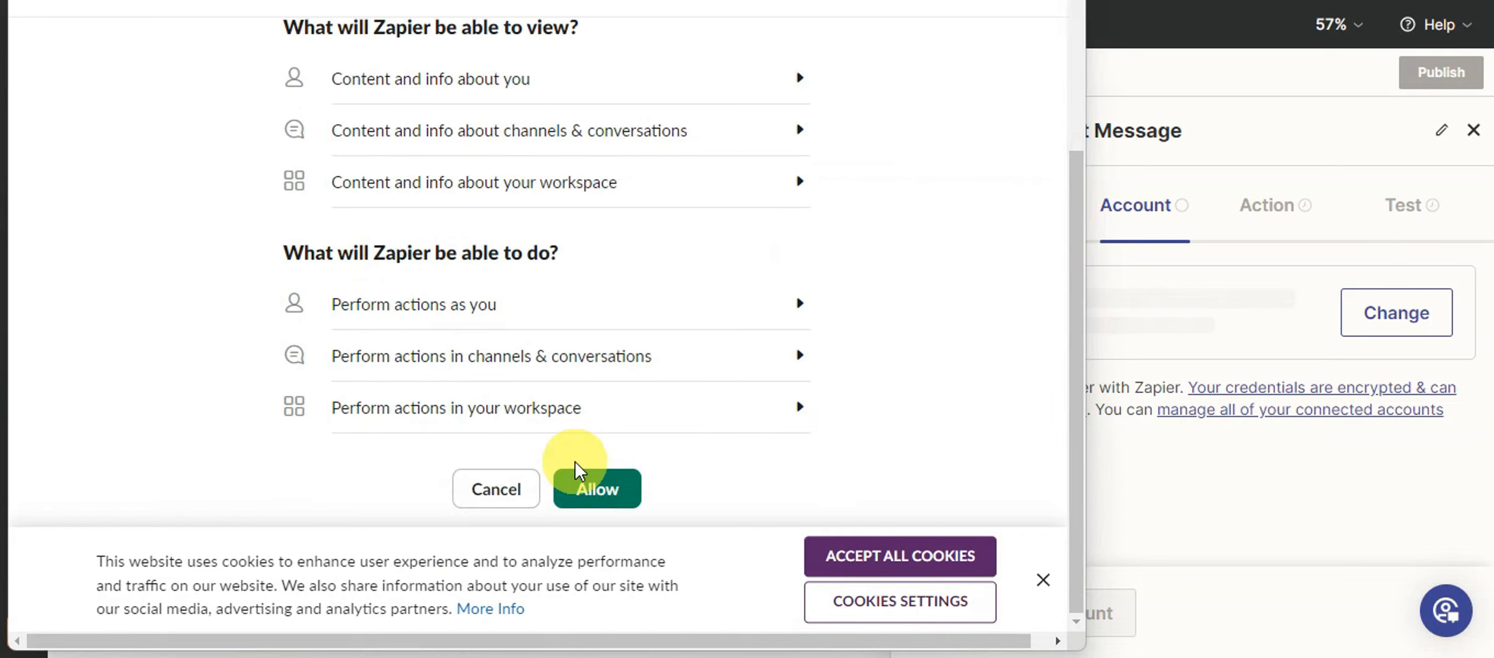
left_click(579, 487)
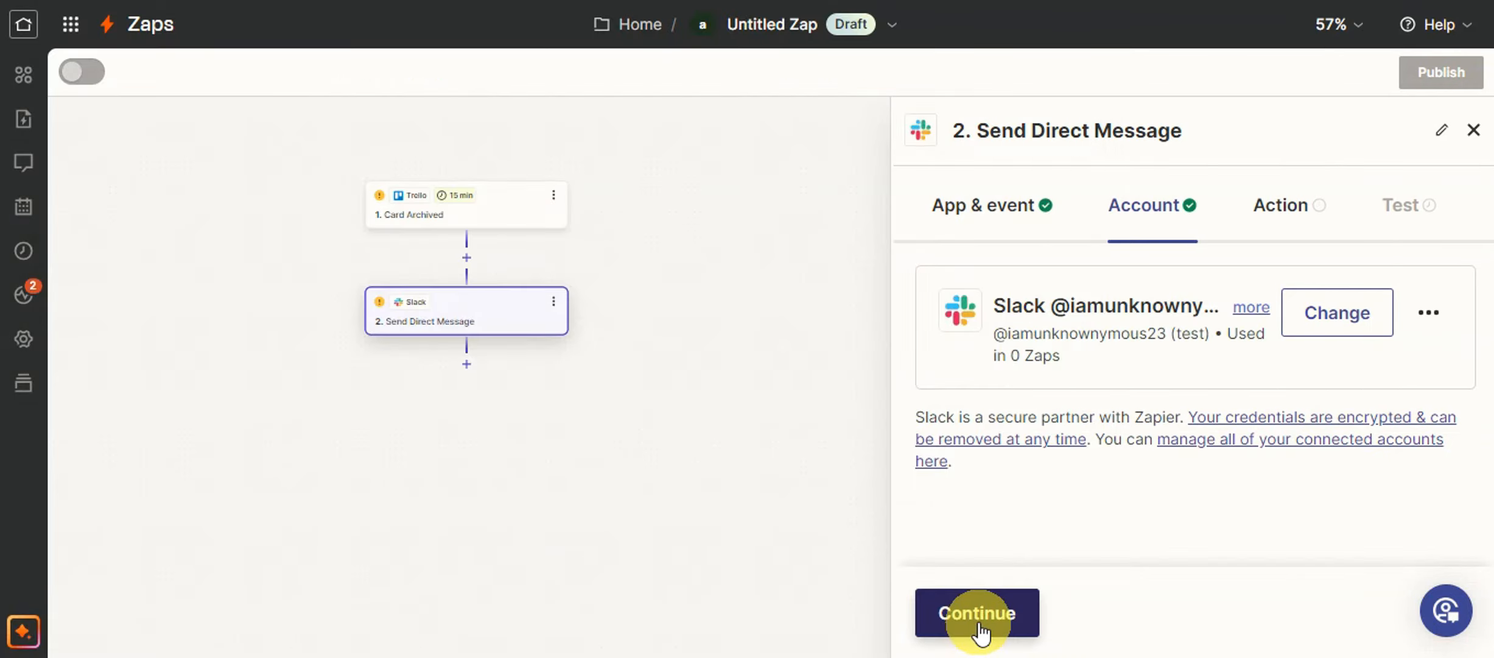
left_click(977, 621)
Look through the Send Multi Message options of the Slack action and leave the setting at No.
scroll(994, 273, "down", 2)
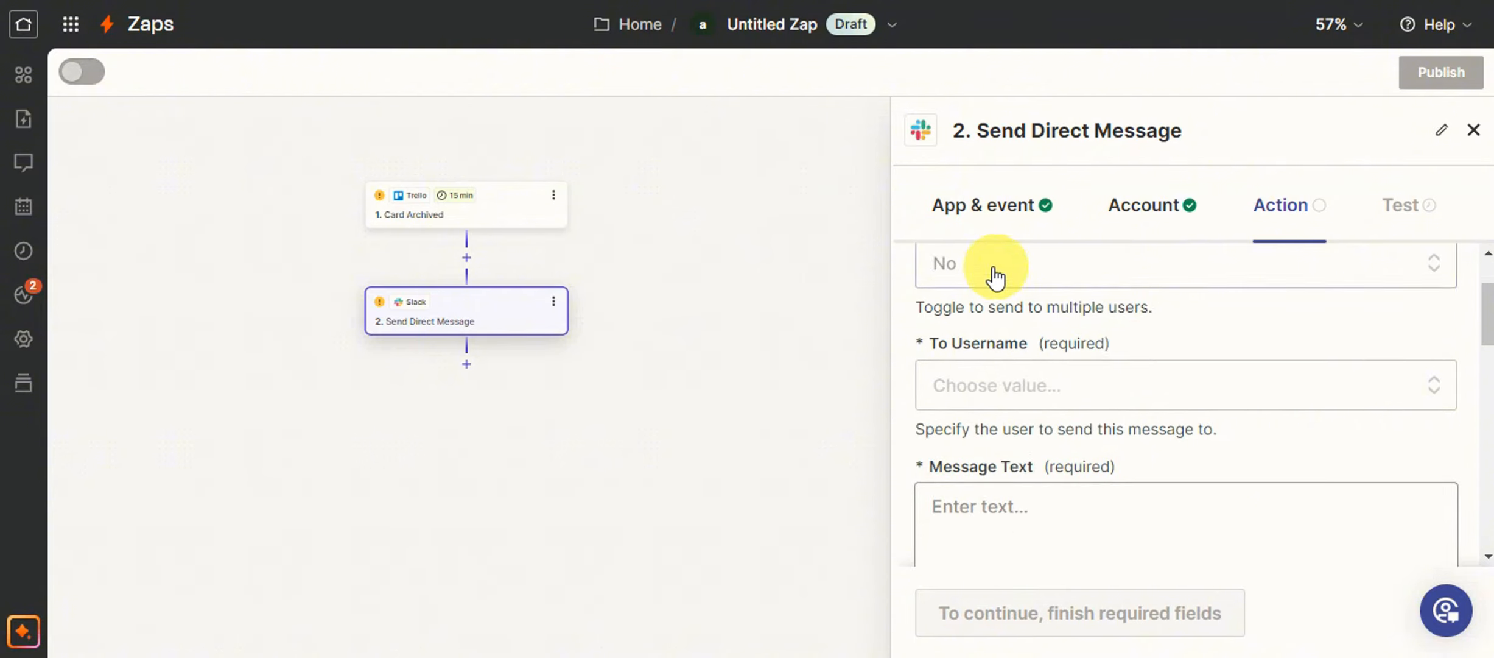
scroll(974, 356, "up", 2)
left_click(974, 365)
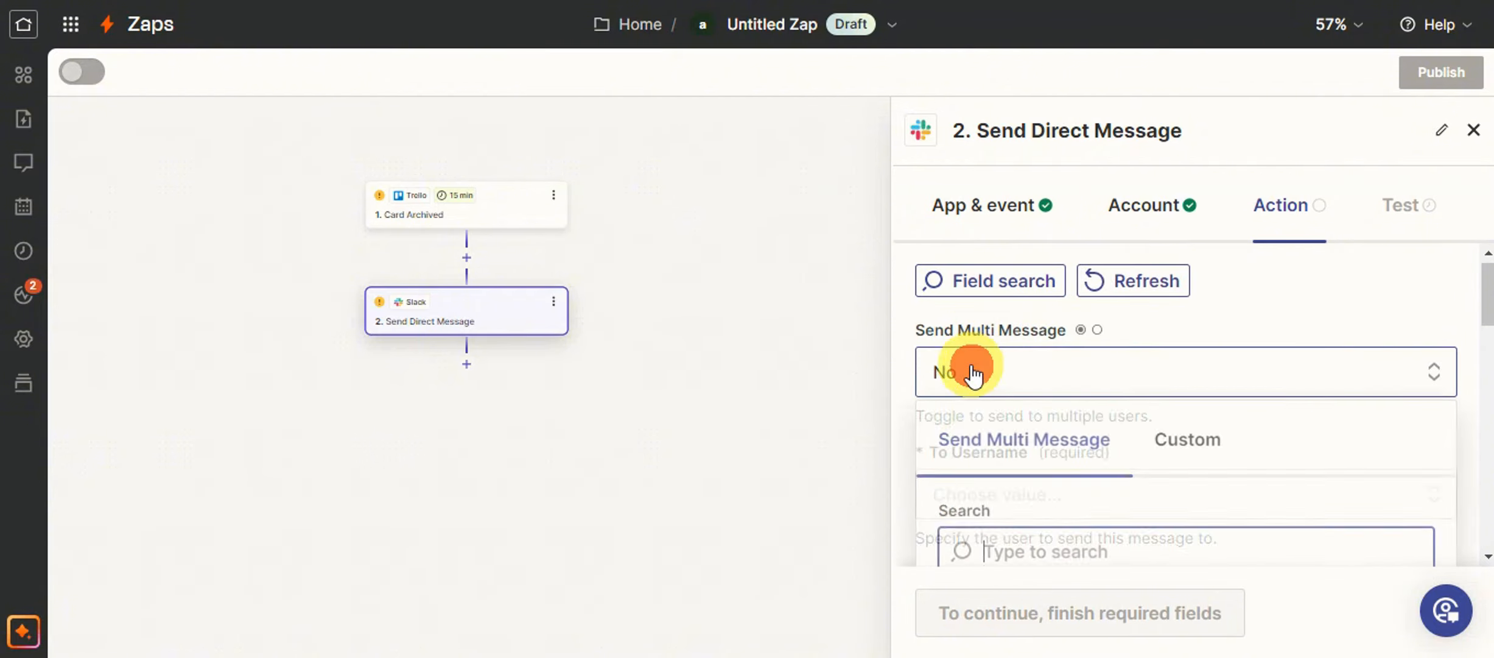
scroll(1087, 384, "down", 5)
scroll(1110, 414, "up", 2)
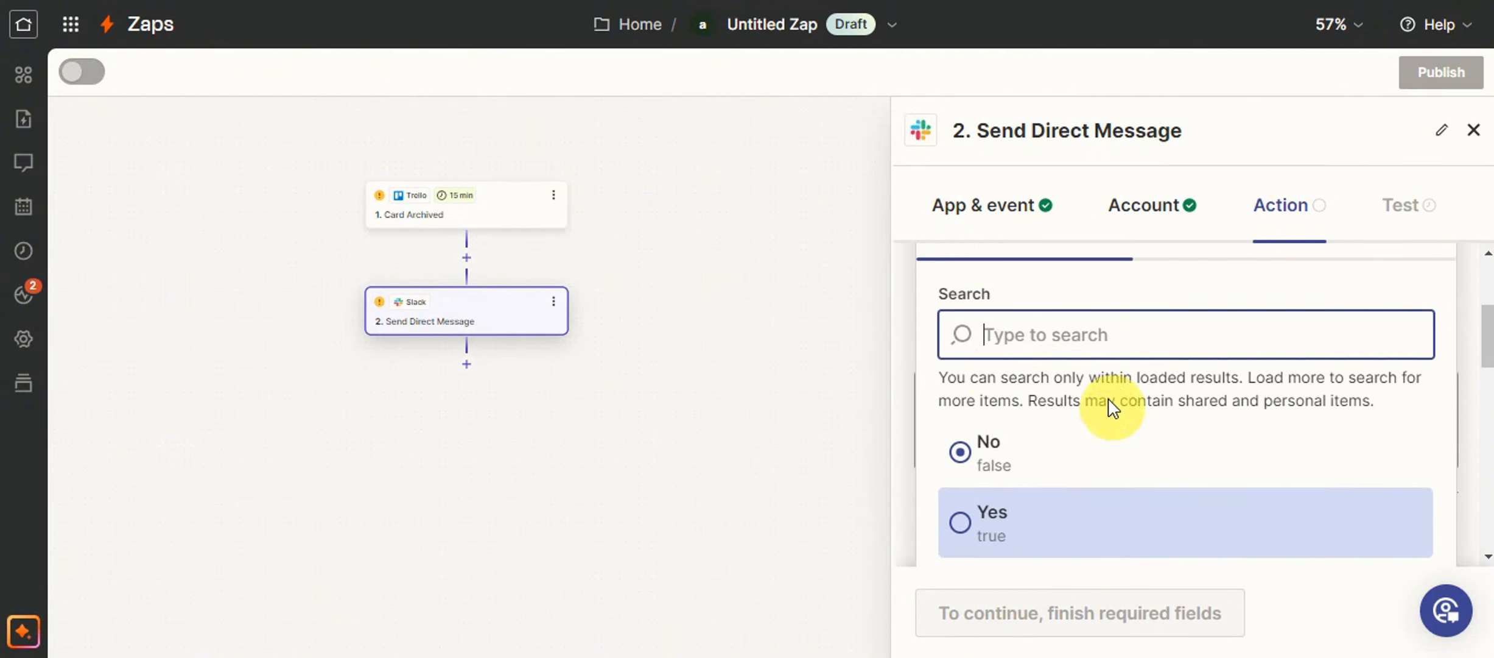
scroll(1197, 414, "up", 3)
left_click(1035, 372)
scroll(1031, 373, "down", 3)
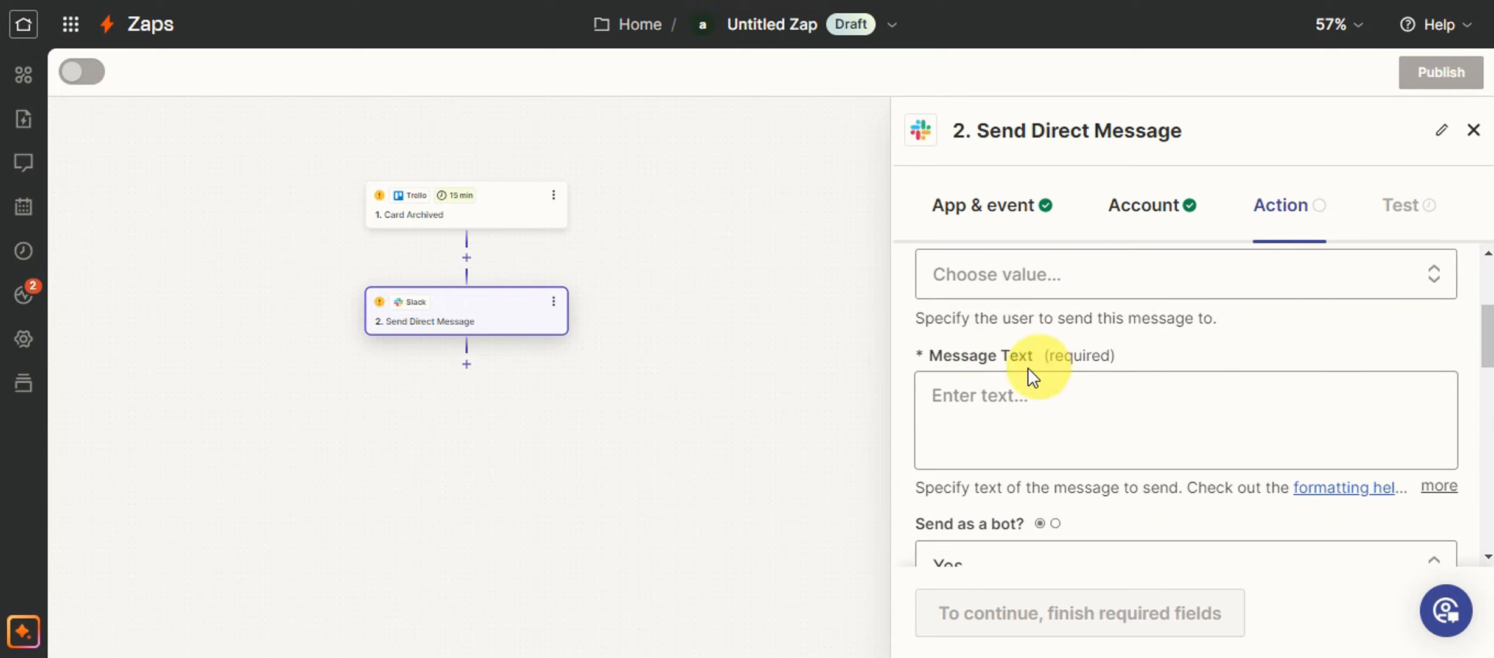
Enter "card is archived" as the direct message's text and check the remaining message settings.
left_click(1053, 395)
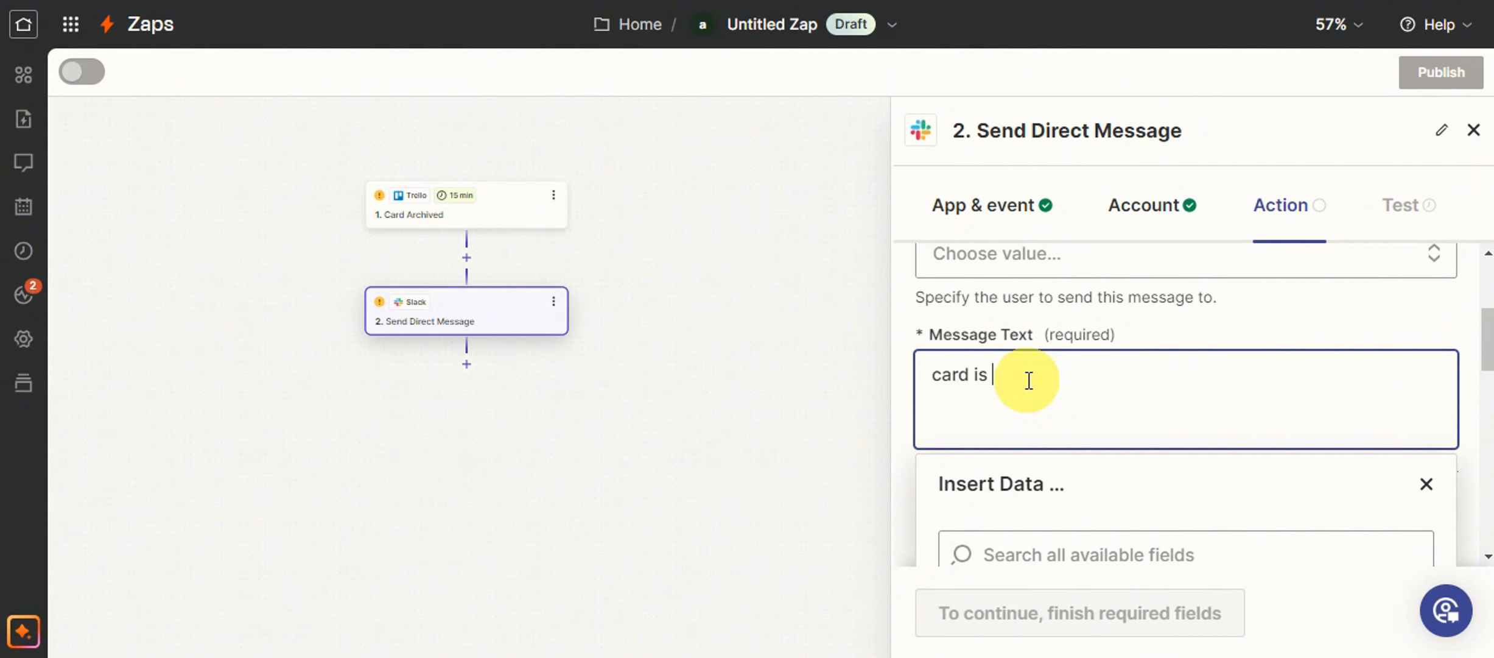
scroll(1029, 380, "down", 15)
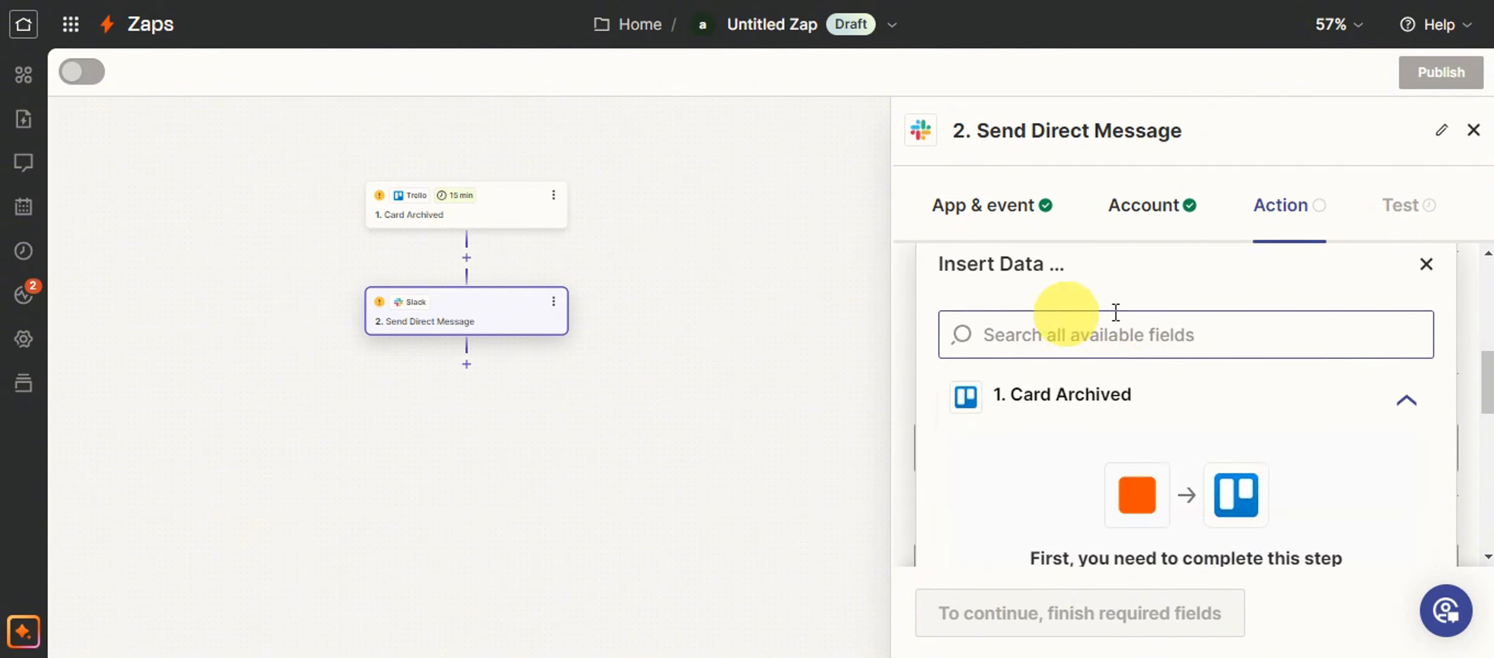
scroll(1169, 411, "down", 3)
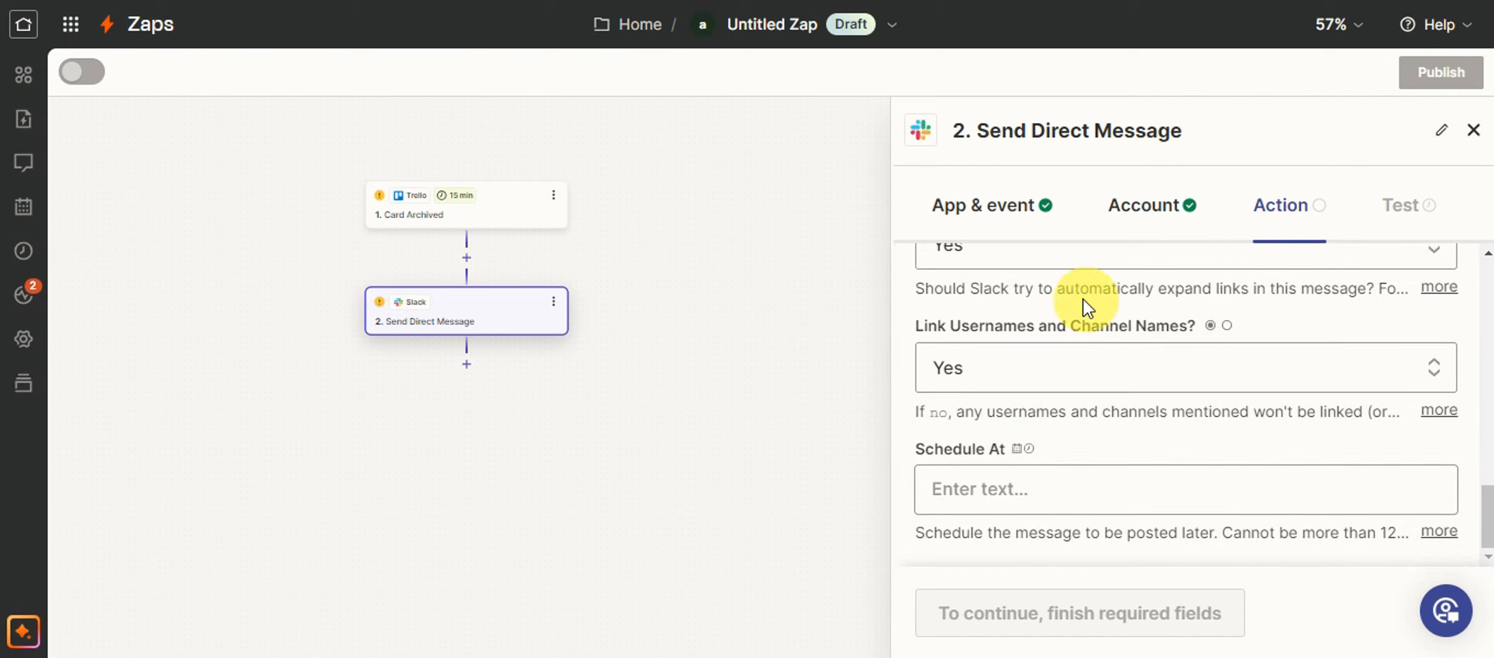
left_click(1140, 609)
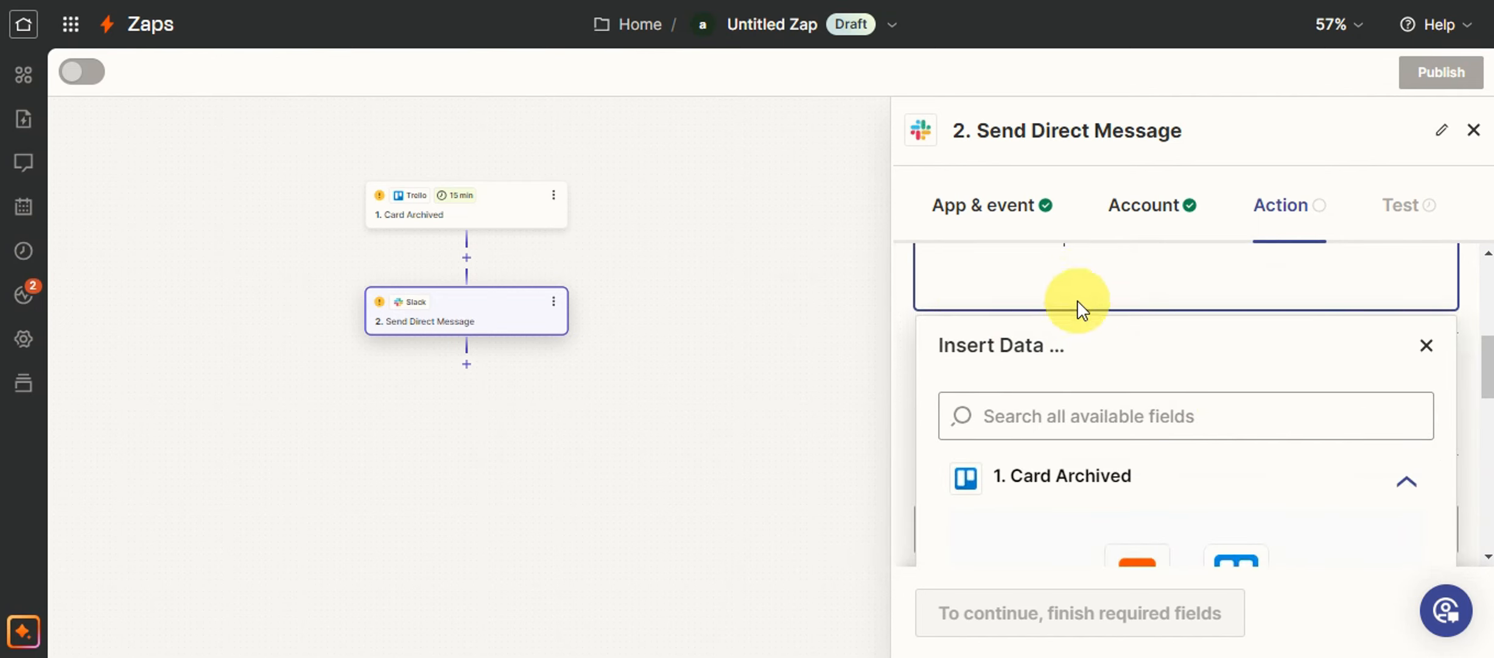
Go from the message's data insertion list to the incomplete Card Archived trigger step.
scroll(1078, 310, "down", 3)
scroll(1043, 339, "down", 3)
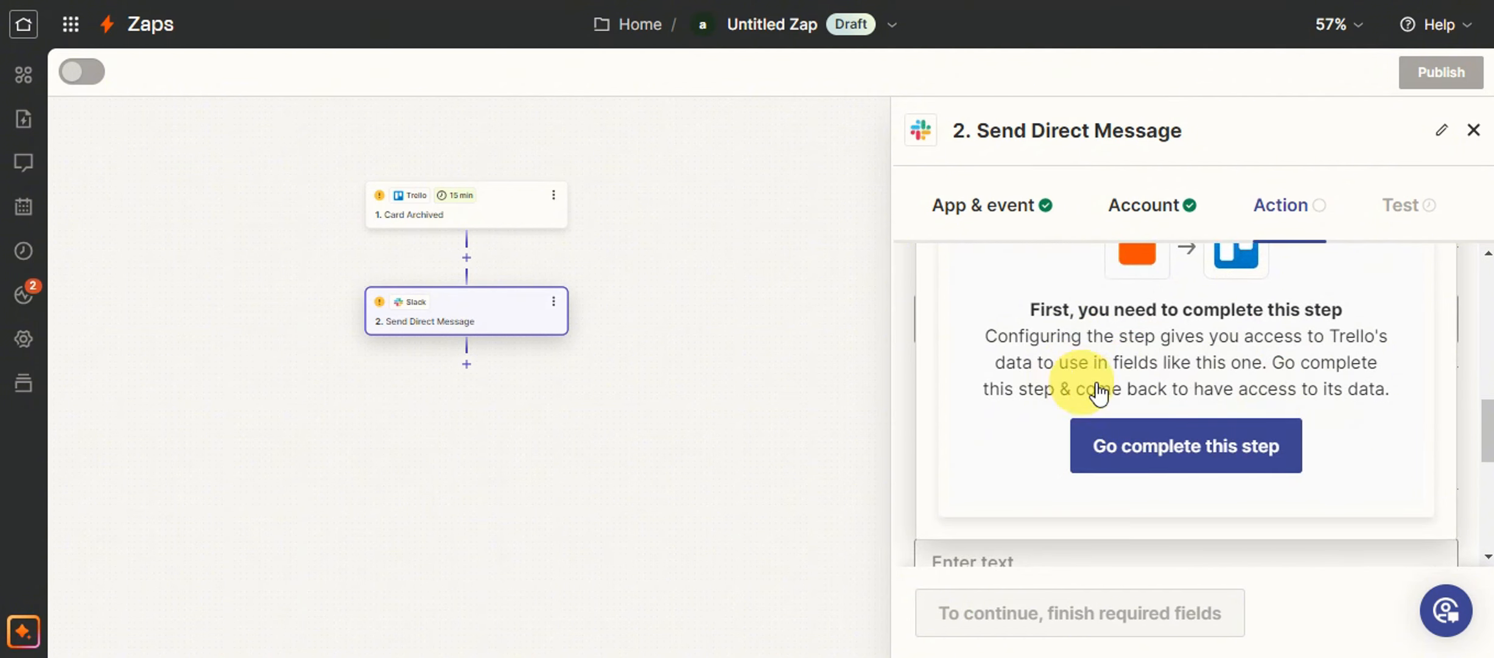
left_click(1153, 444)
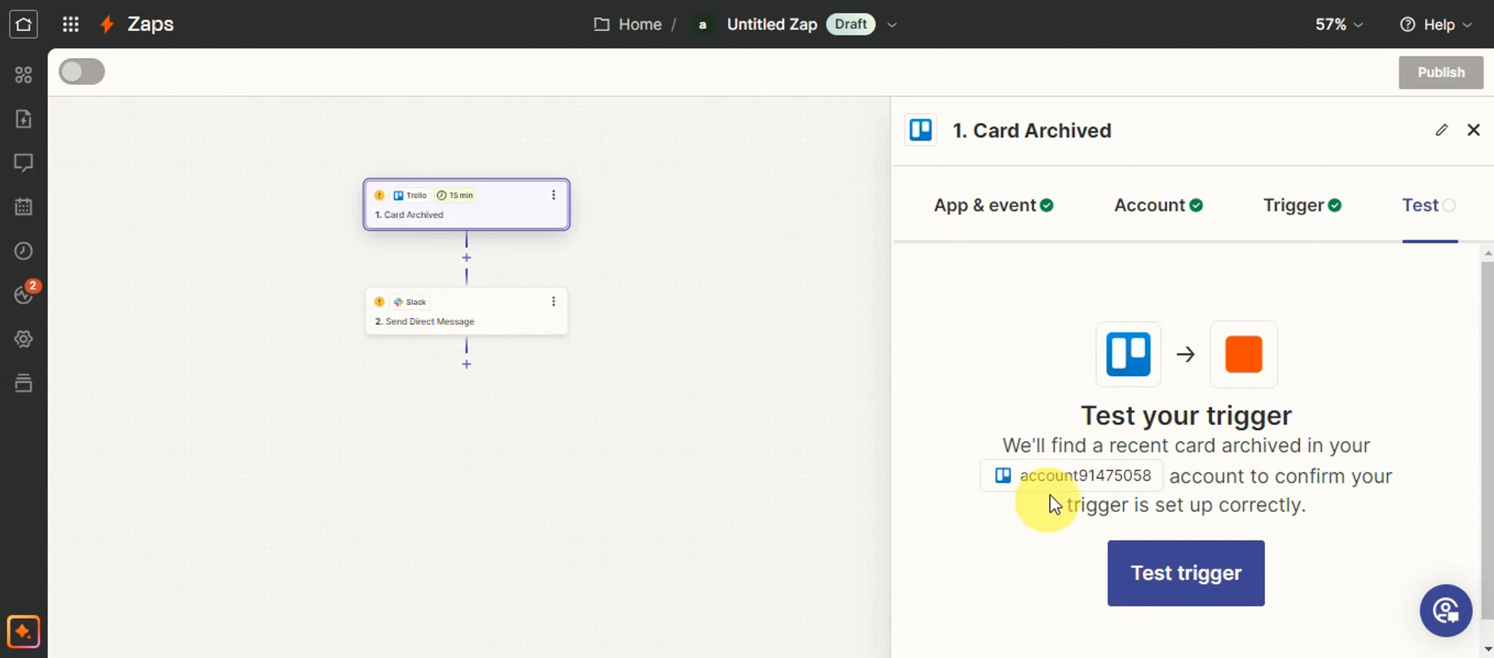
Test the trigger, archive card 1 from the To Do list in Trello, and test the trigger again in Zapier.
left_click(1175, 558)
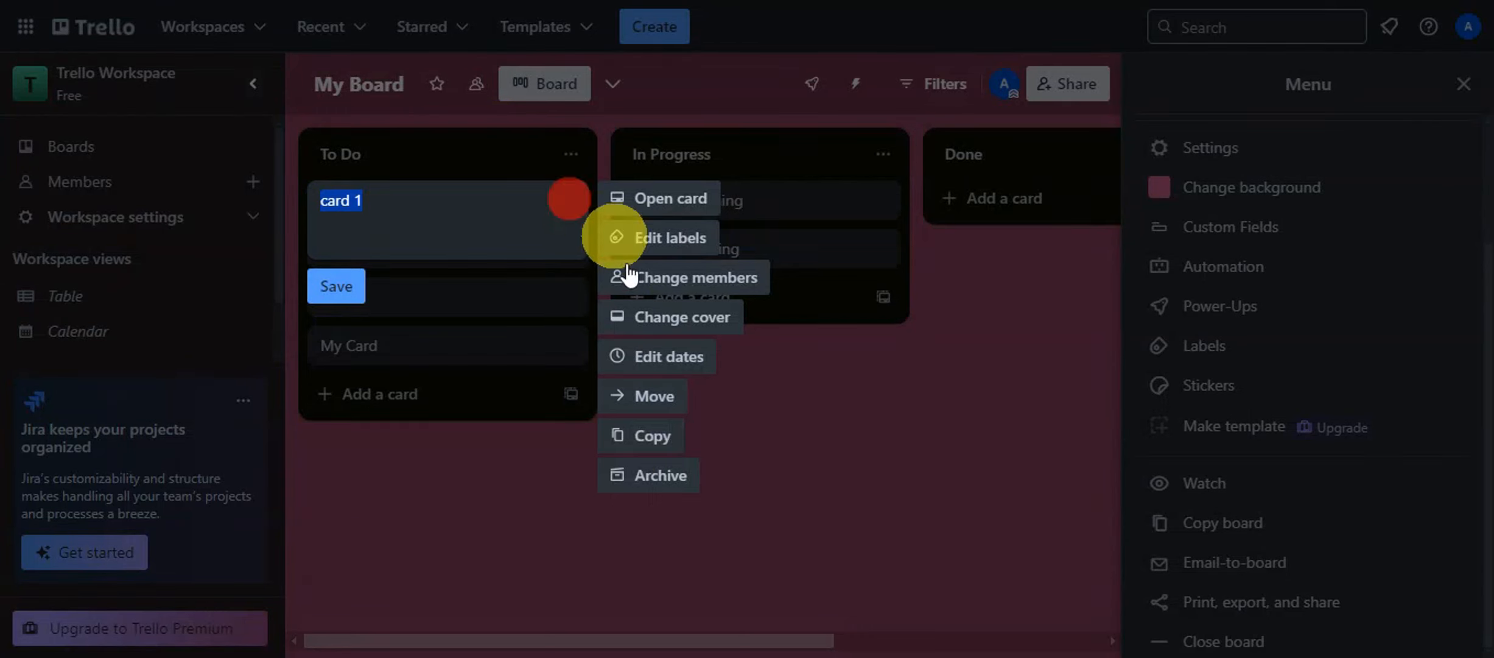
left_click(633, 472)
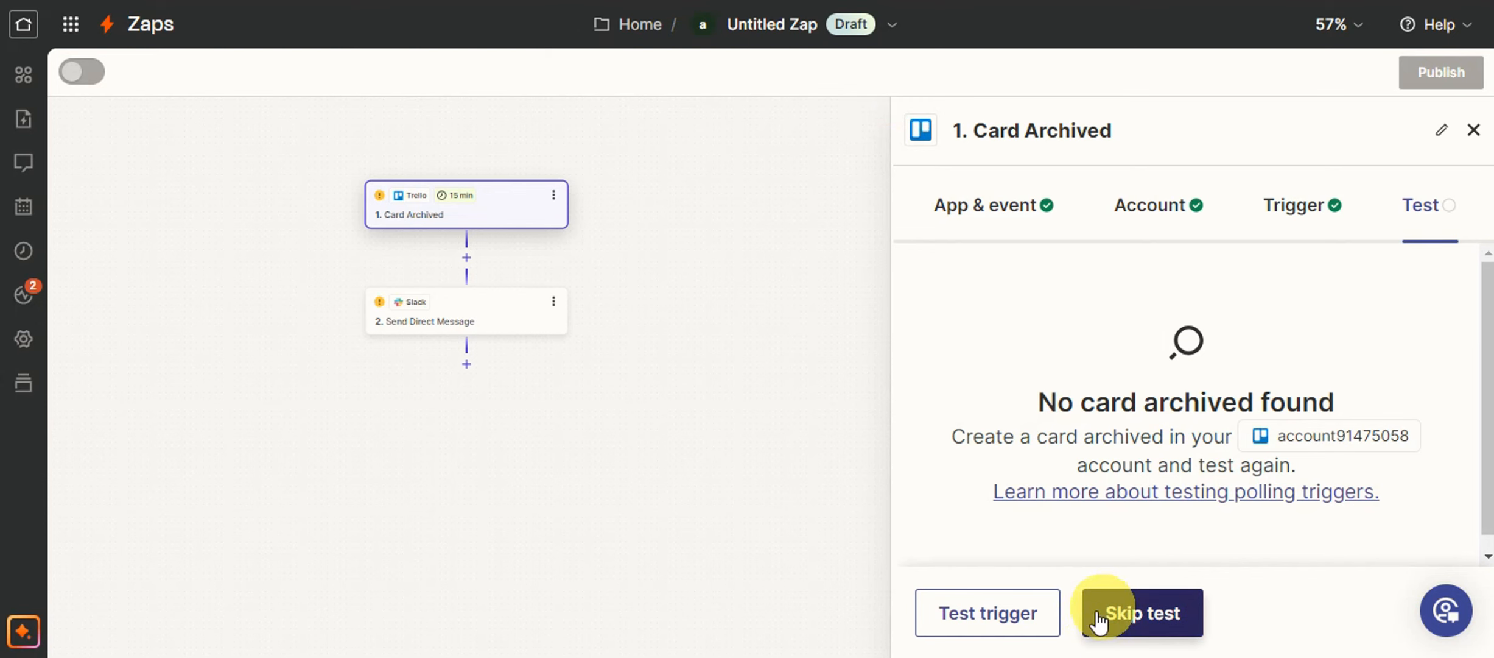
left_click(1006, 618)
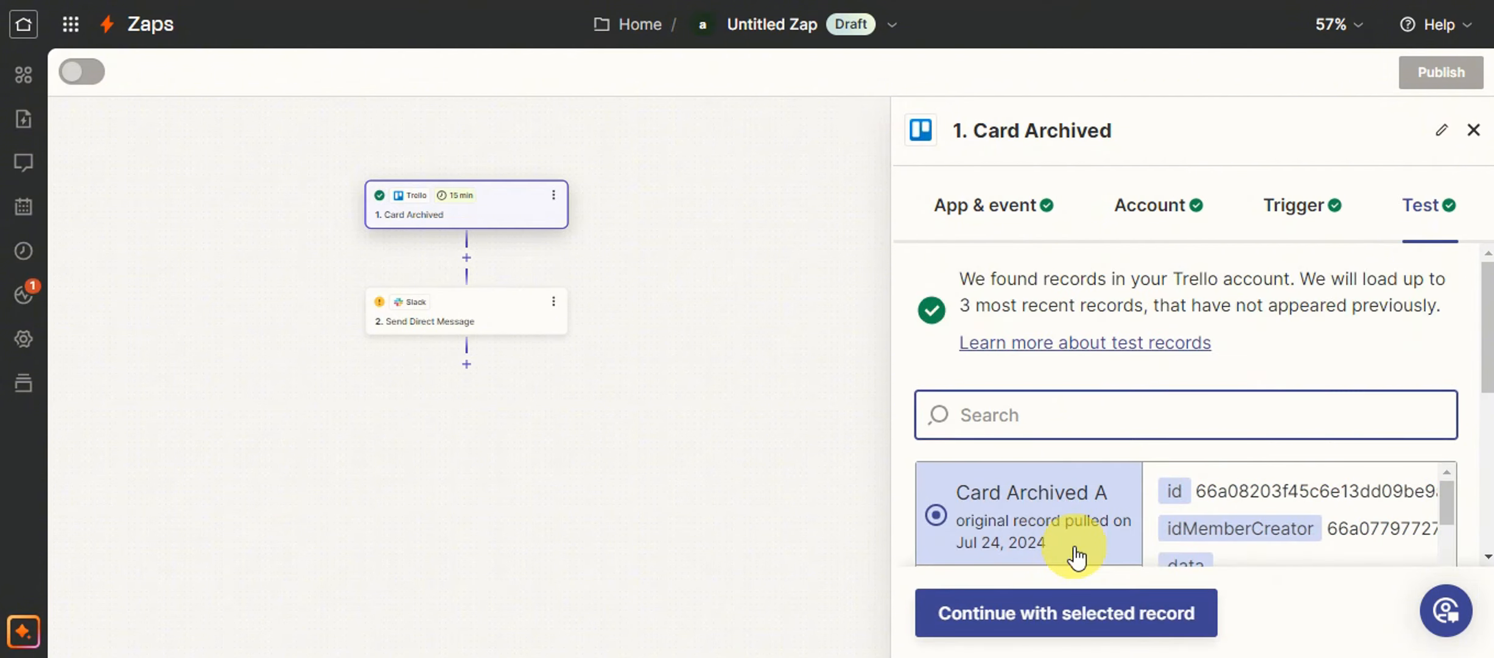
Review the data of the Card Archived A test record and continue with it to the Slack action.
scroll(1213, 486, "down", 1)
scroll(1184, 410, "down", 2)
scroll(1224, 285, "up", 2)
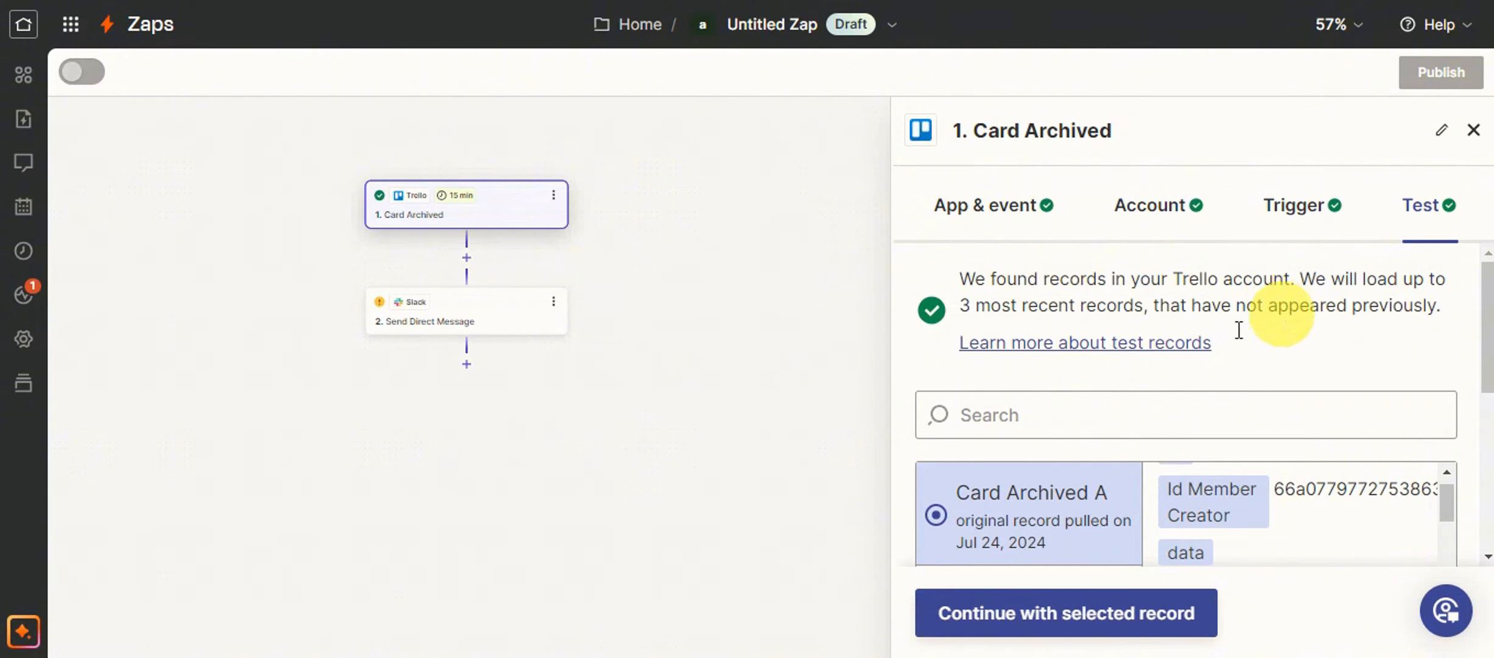
scroll(1361, 404, "down", 2)
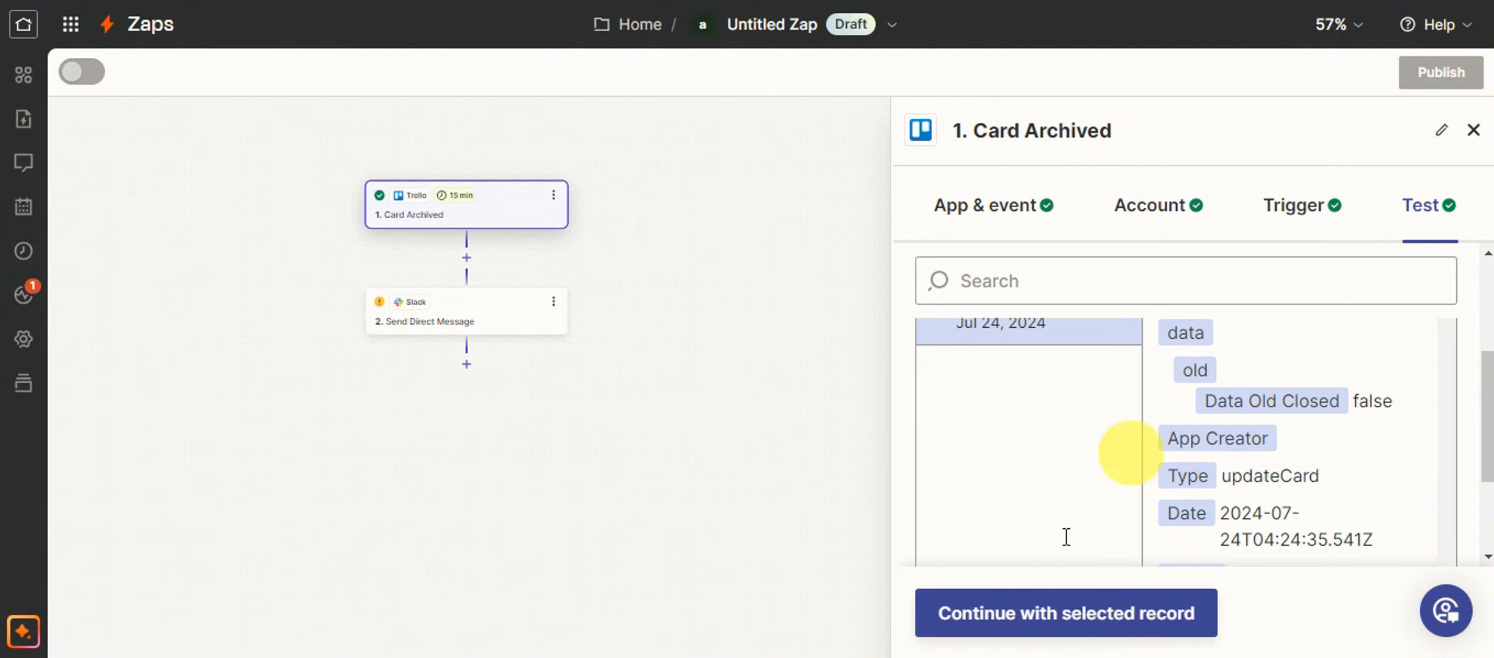
left_click(1095, 621)
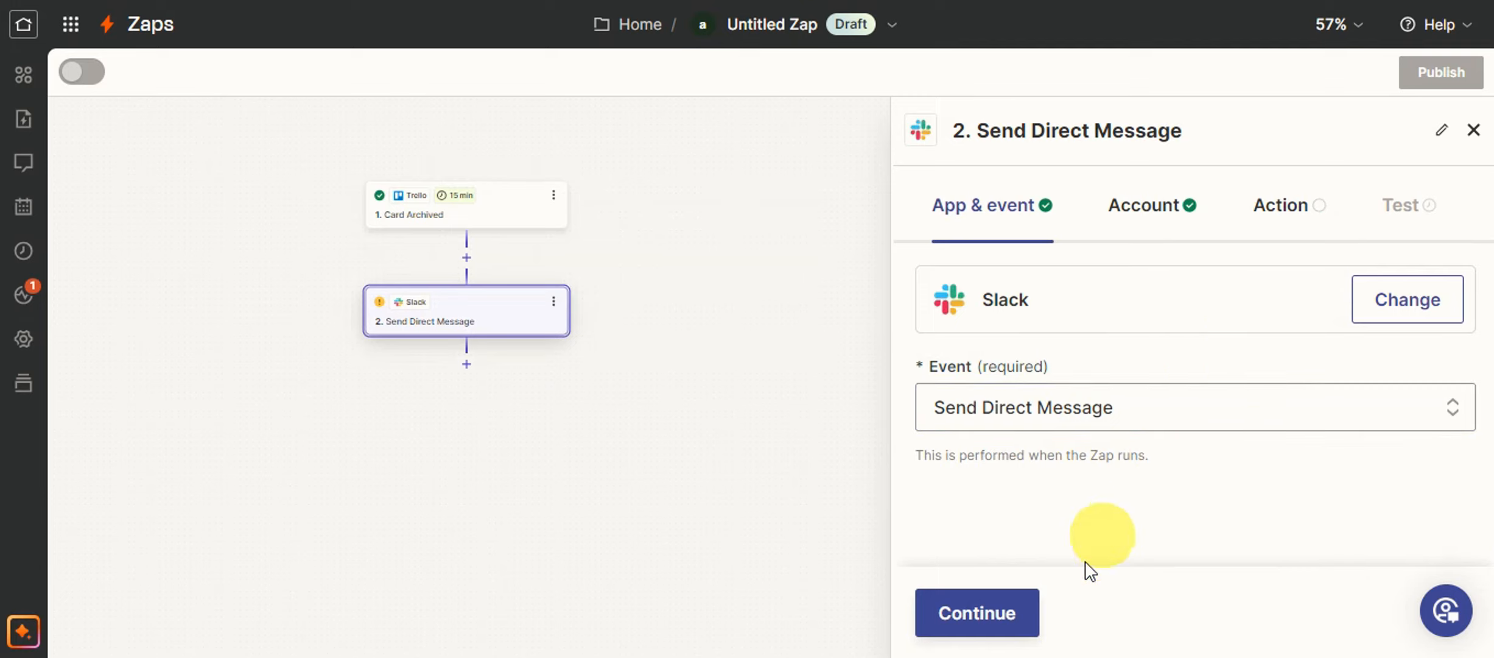
Keep the Slack action's event and account, proceed through its setup, and publish the Zap.
left_click(982, 639)
left_click(969, 624)
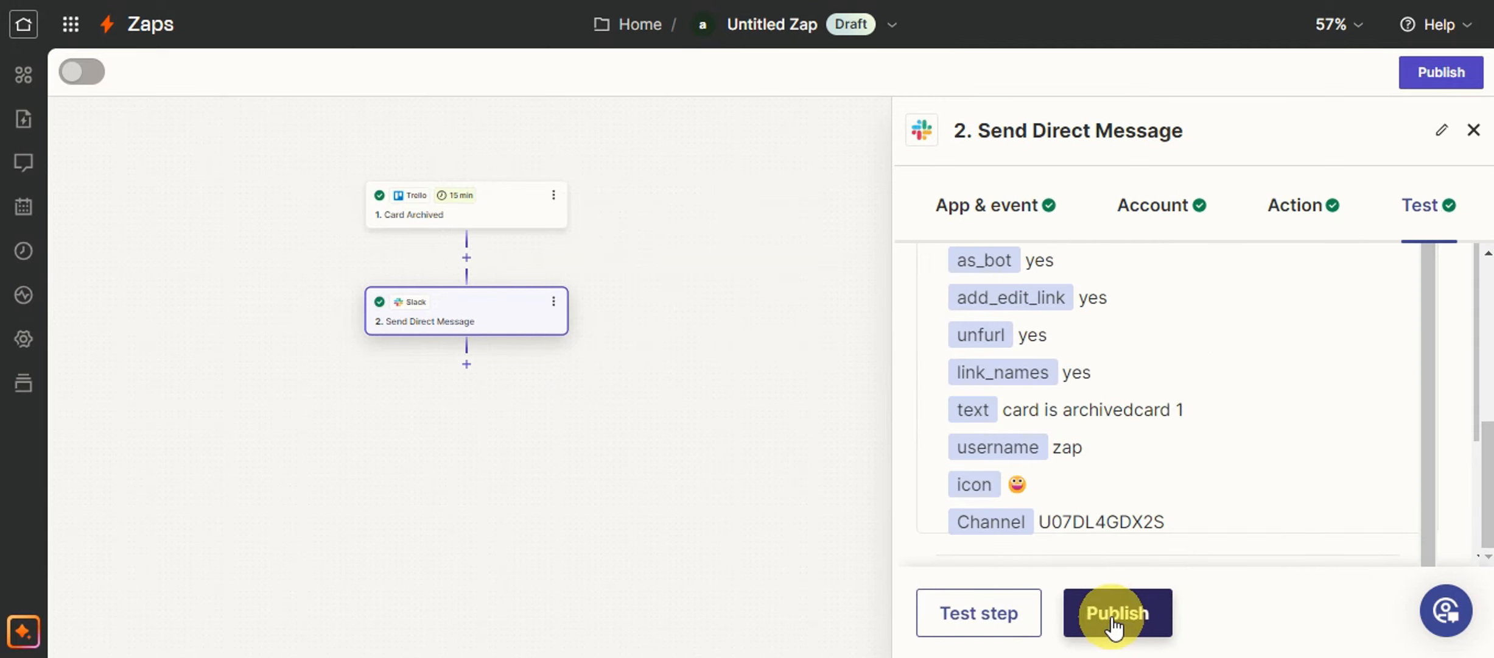
left_click(1125, 627)
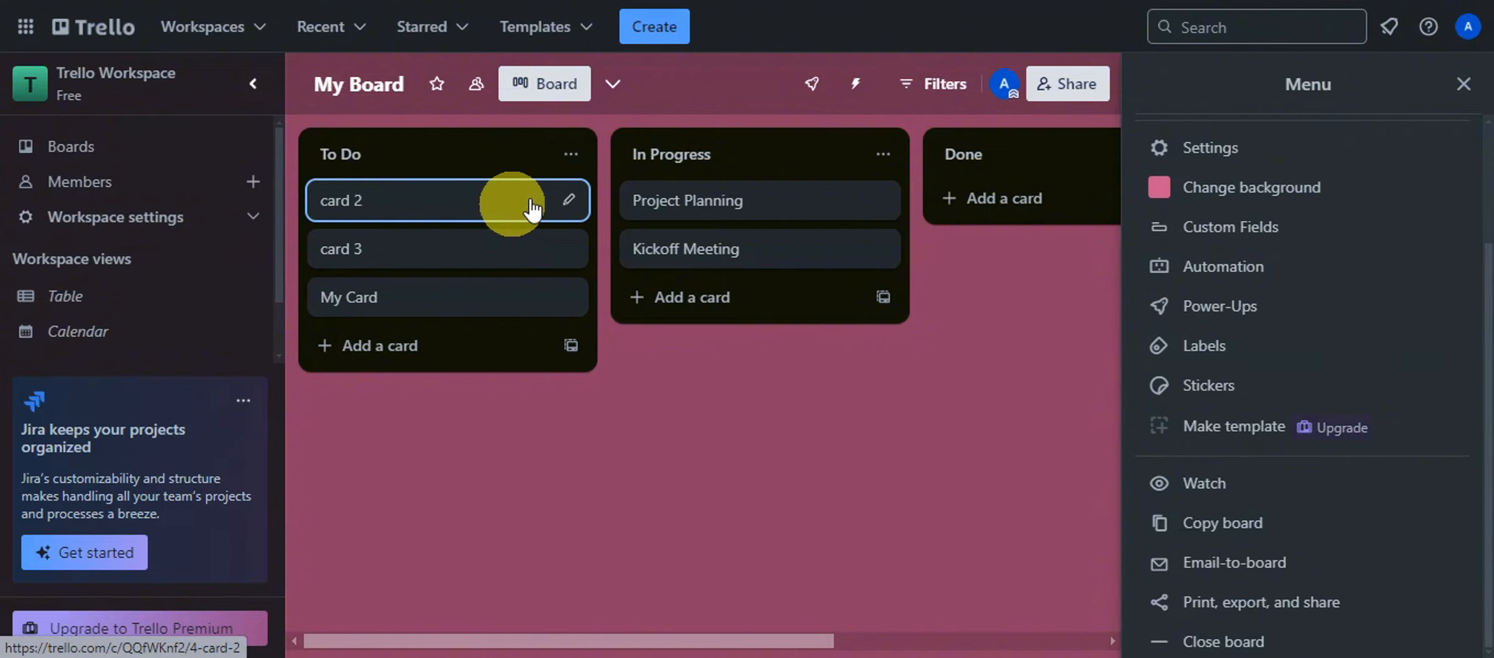
Switch to the Trello board and archive card 2 from the To Do list.
right_click(492, 207)
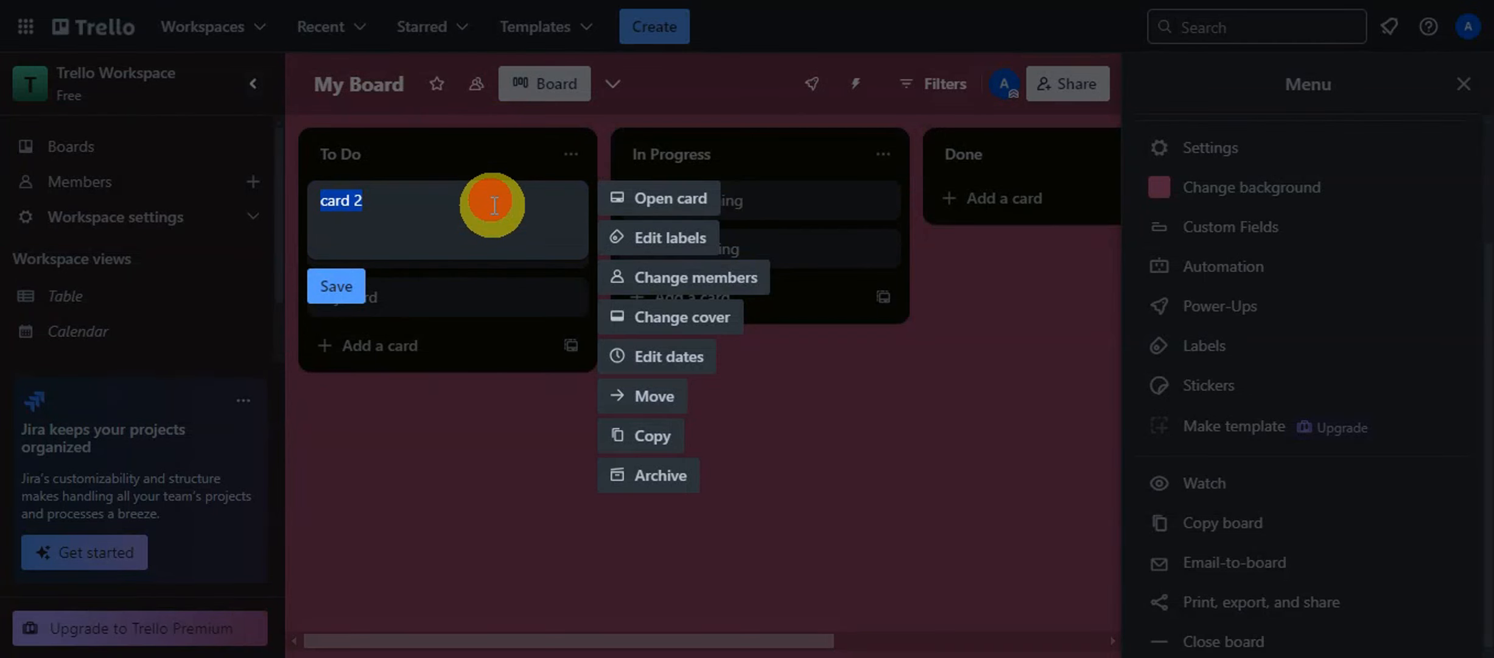
left_click(645, 470)
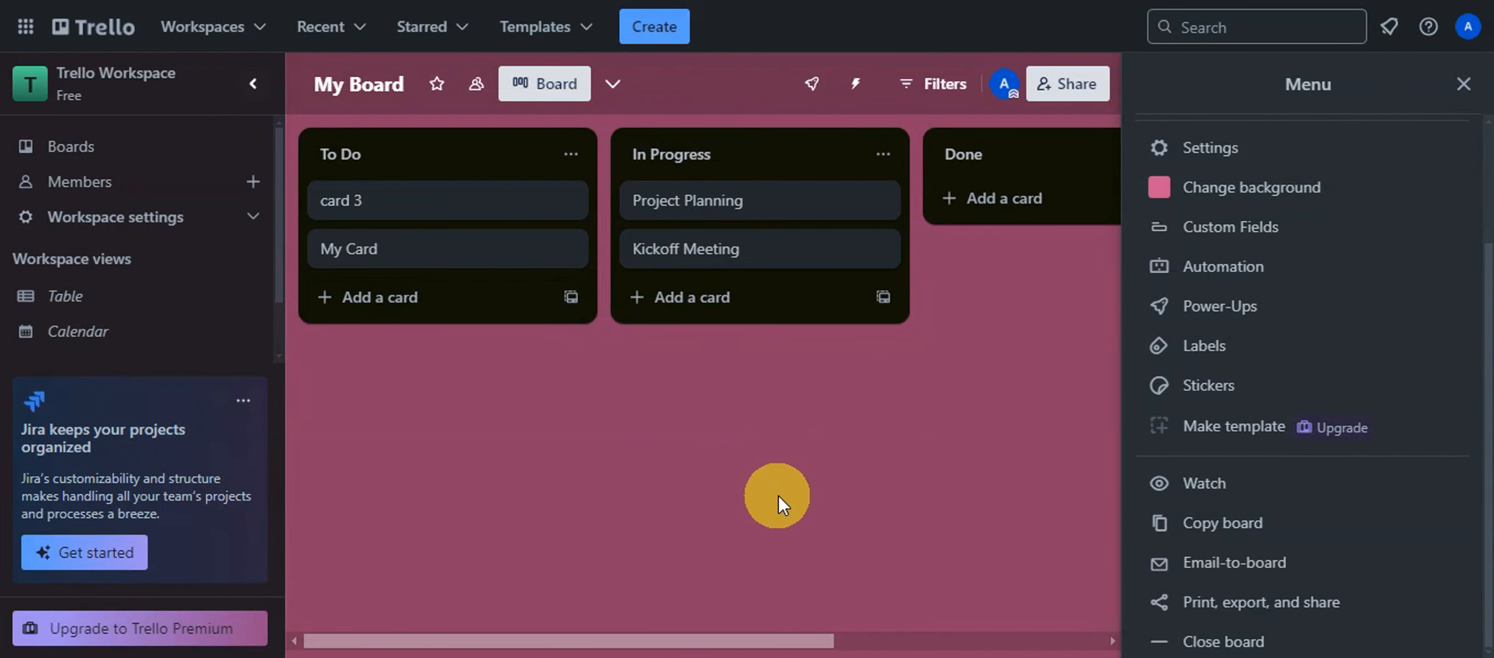